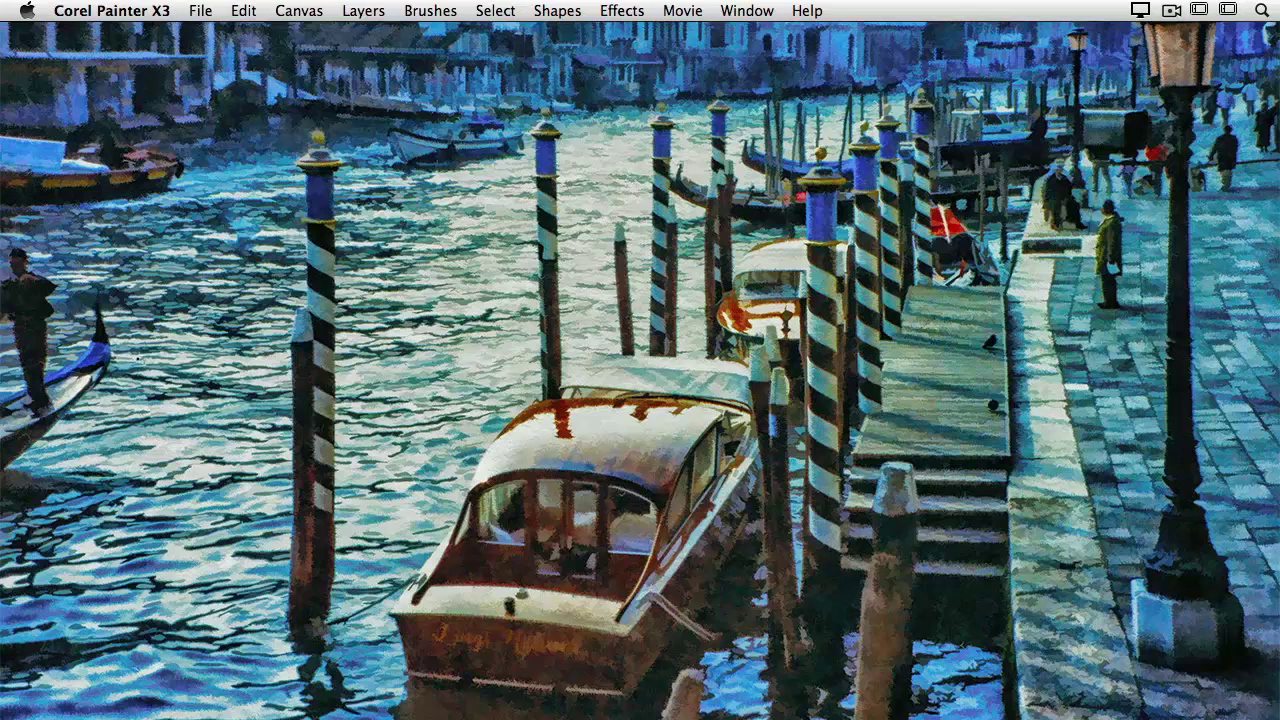
- Smear the water between the left poles and the striped pole left of the boat
mouse_move(370, 204)
mouse_down()
mouse_move(480, 220)
mouse_move(400, 245)
mouse_move(470, 360)
mouse_move(430, 420)
mouse_move(350, 440)
mouse_up()
mouse_move(255, 225)
mouse_down()
mouse_move(255, 340)
mouse_move(250, 300)
mouse_up()
mouse_move(225, 240)
mouse_down()
mouse_move(70, 240)
mouse_move(275, 200)
mouse_move(110, 280)
mouse_move(250, 305)
mouse_move(160, 335)
mouse_move(250, 385)
mouse_move(140, 405)
mouse_up()
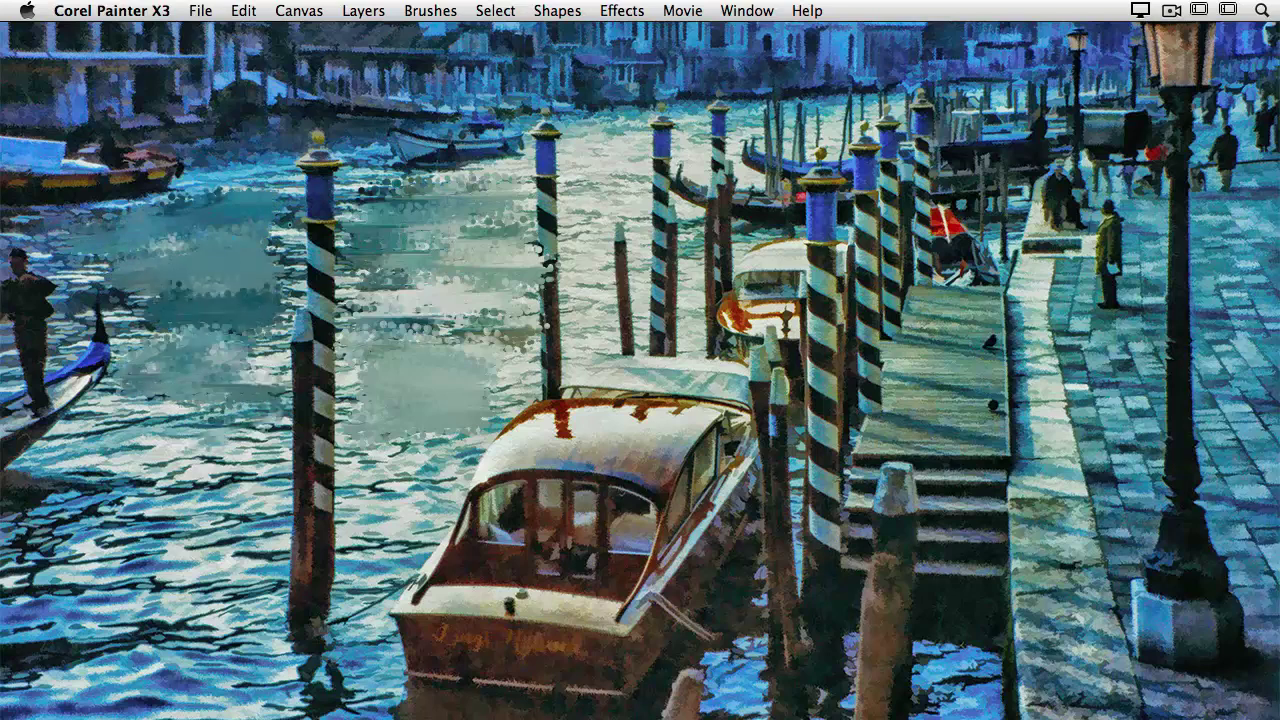
drag(309, 200, 309, 398)
drag(337, 290, 337, 544)
drag(342, 195, 342, 394)
drag(319, 465, 314, 558)
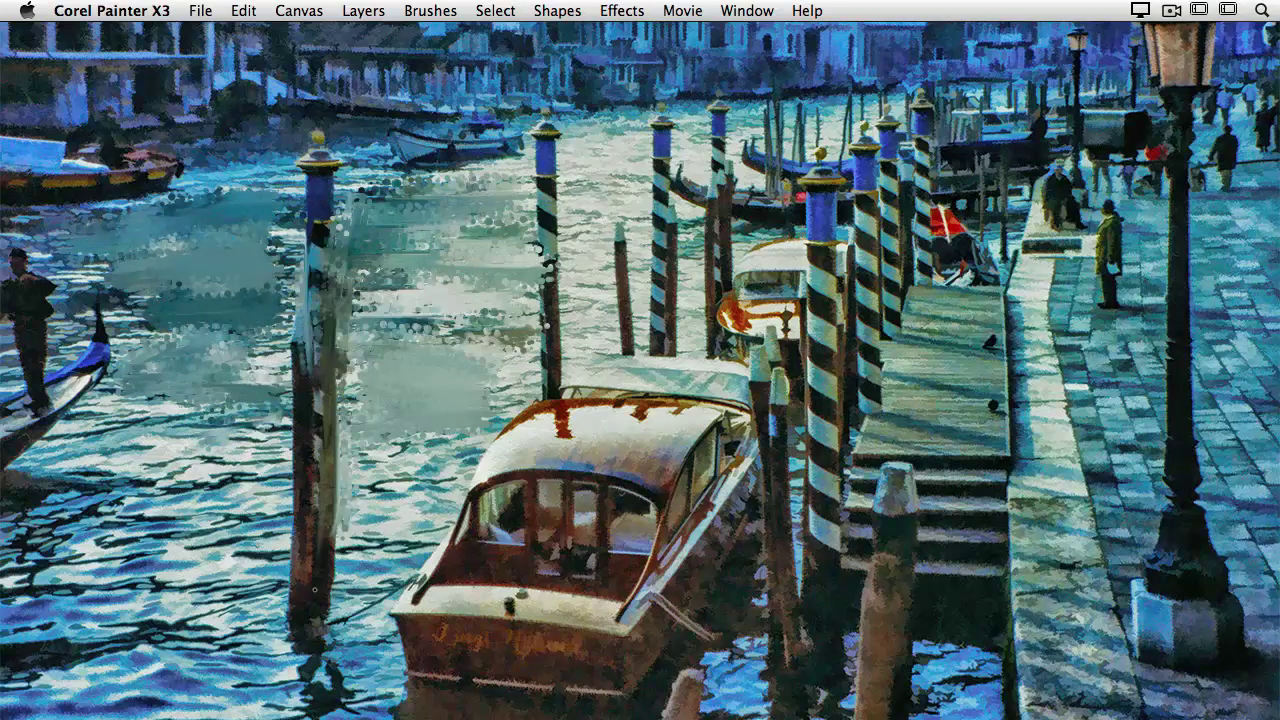
- Blend the boat's red roof streaks, white cover, side, rear windows and deck
mouse_move(636, 474)
mouse_down()
mouse_move(516, 460)
mouse_move(670, 432)
mouse_up()
drag(514, 420, 706, 410)
drag(638, 378, 738, 366)
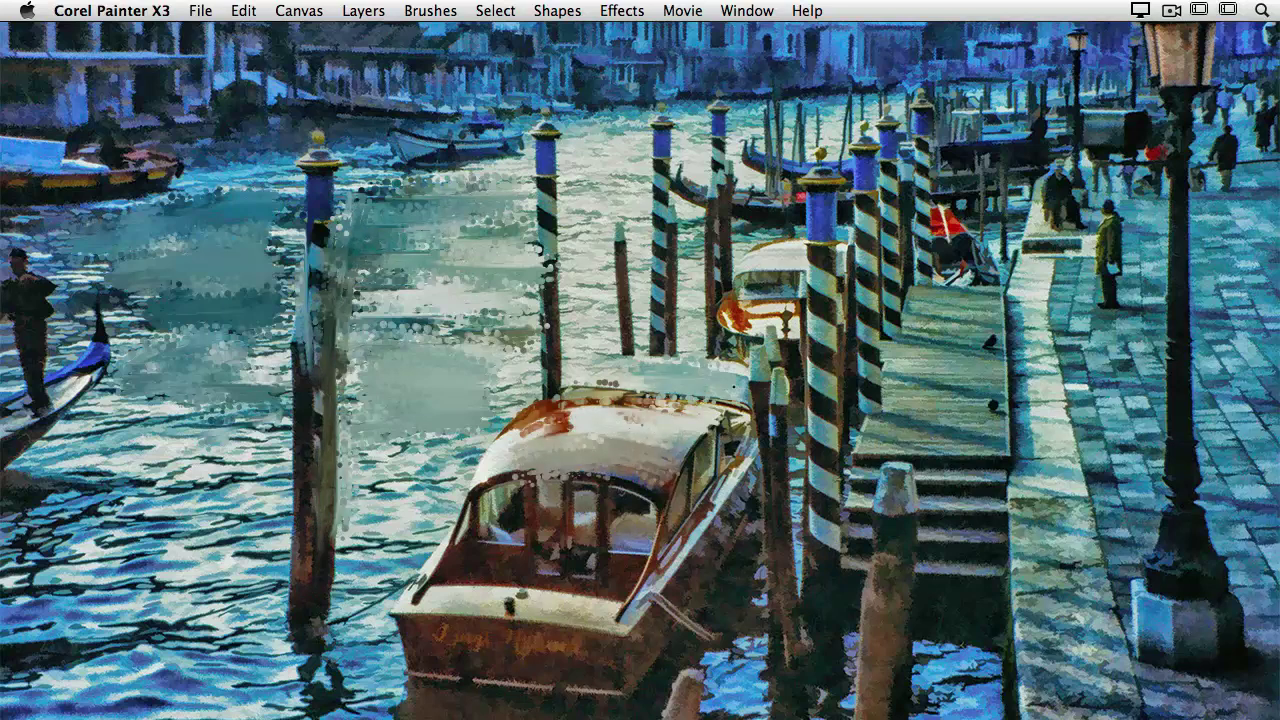
drag(742, 452, 670, 562)
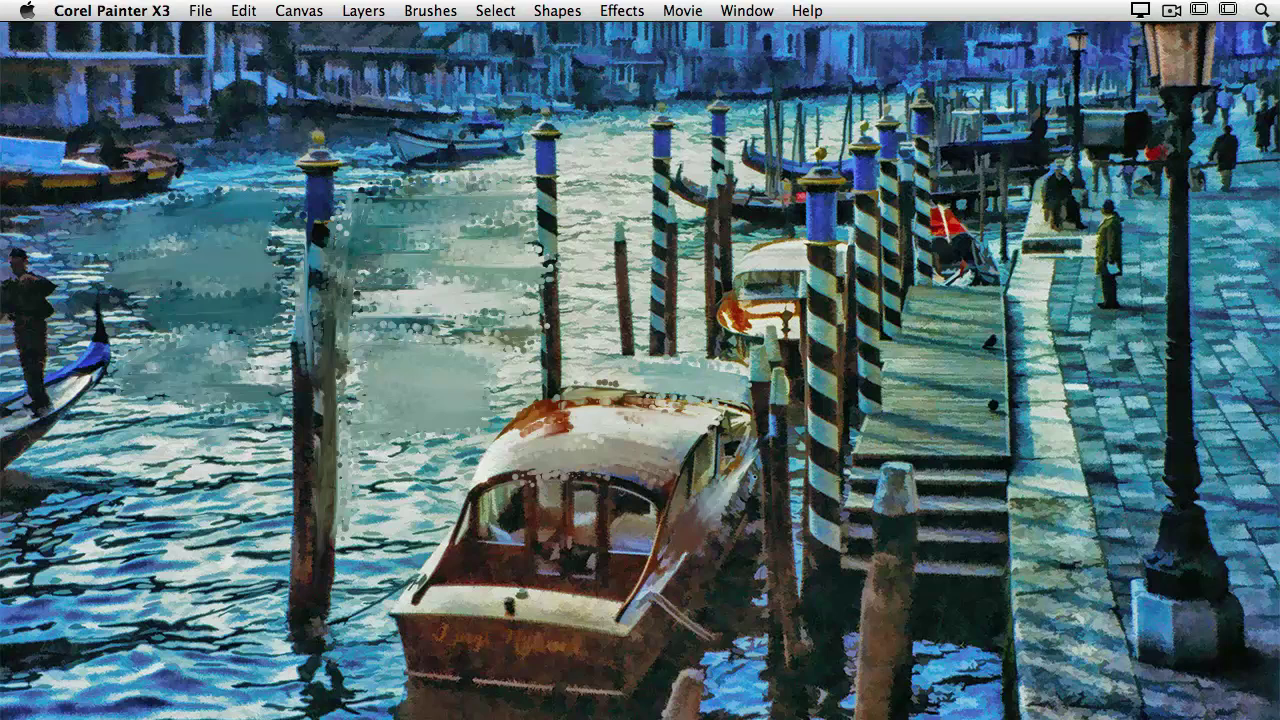
drag(700, 508, 684, 592)
drag(578, 600, 414, 612)
drag(500, 480, 498, 542)
drag(466, 598, 612, 618)
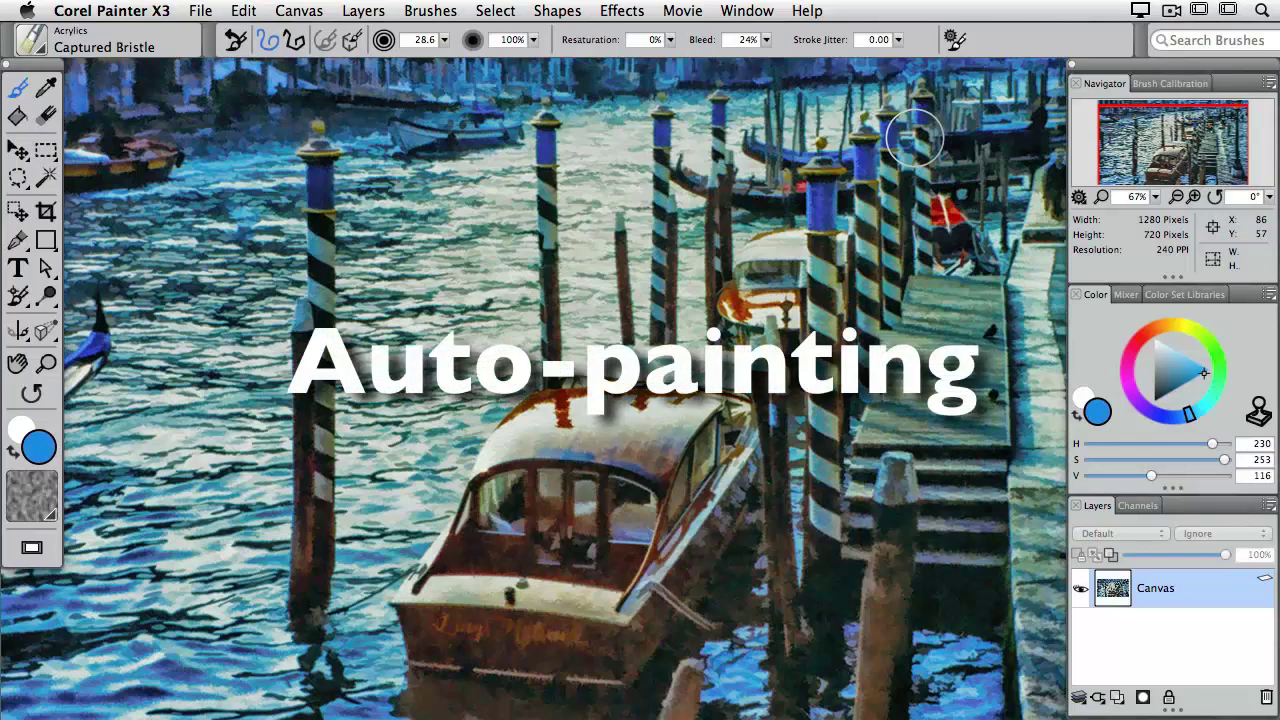
- Show the Underpainting panel via Window > Auto-Painting Panels and create a blank Auto Clone
click(749, 10)
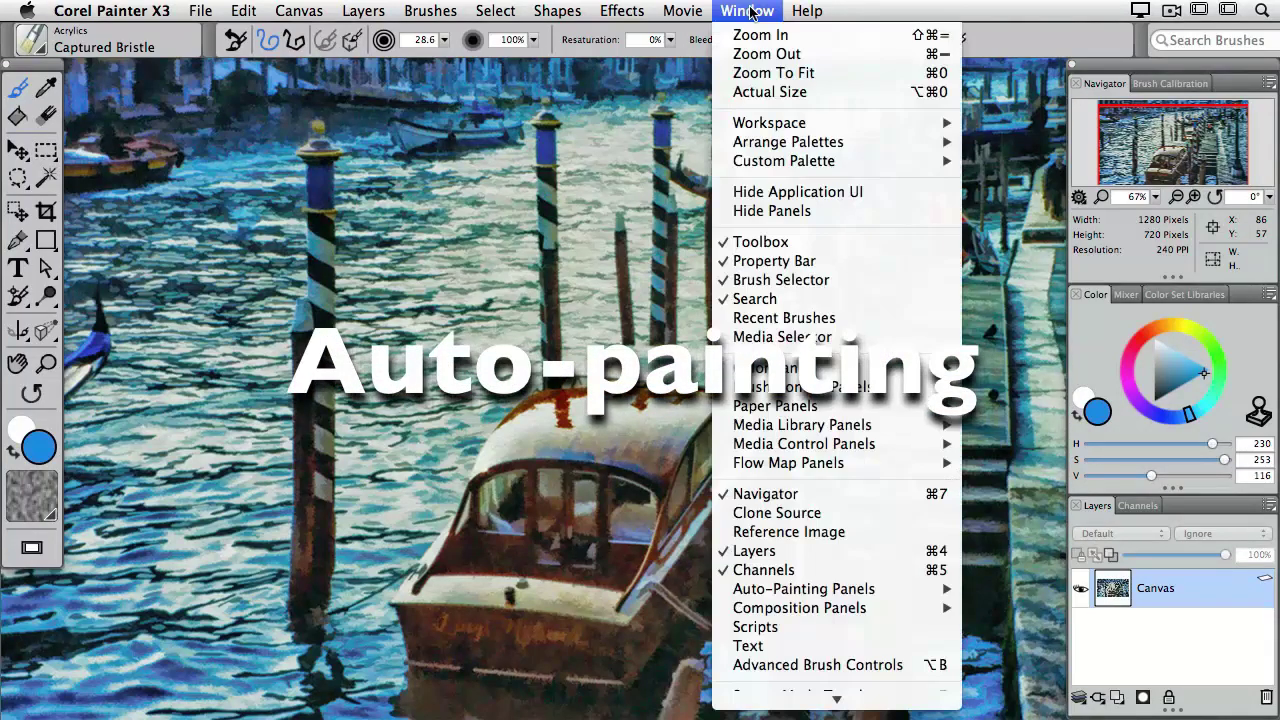
mouse_move(775, 590)
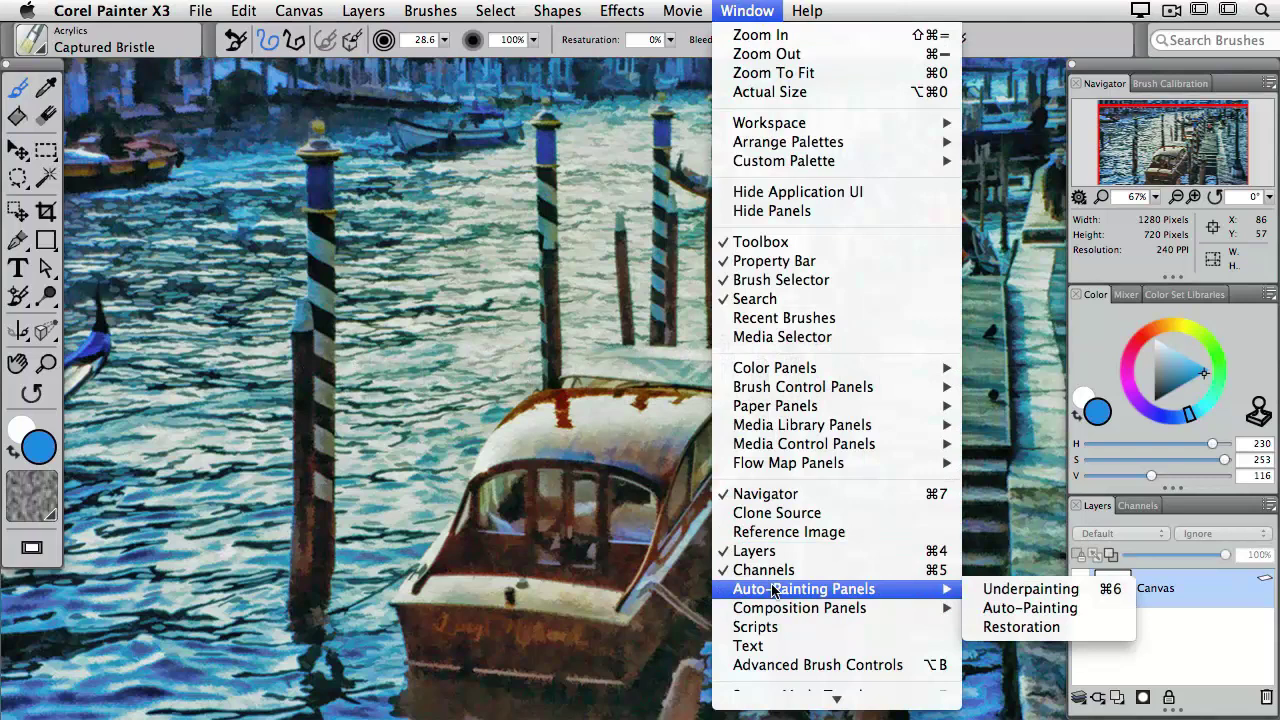
click(1078, 597)
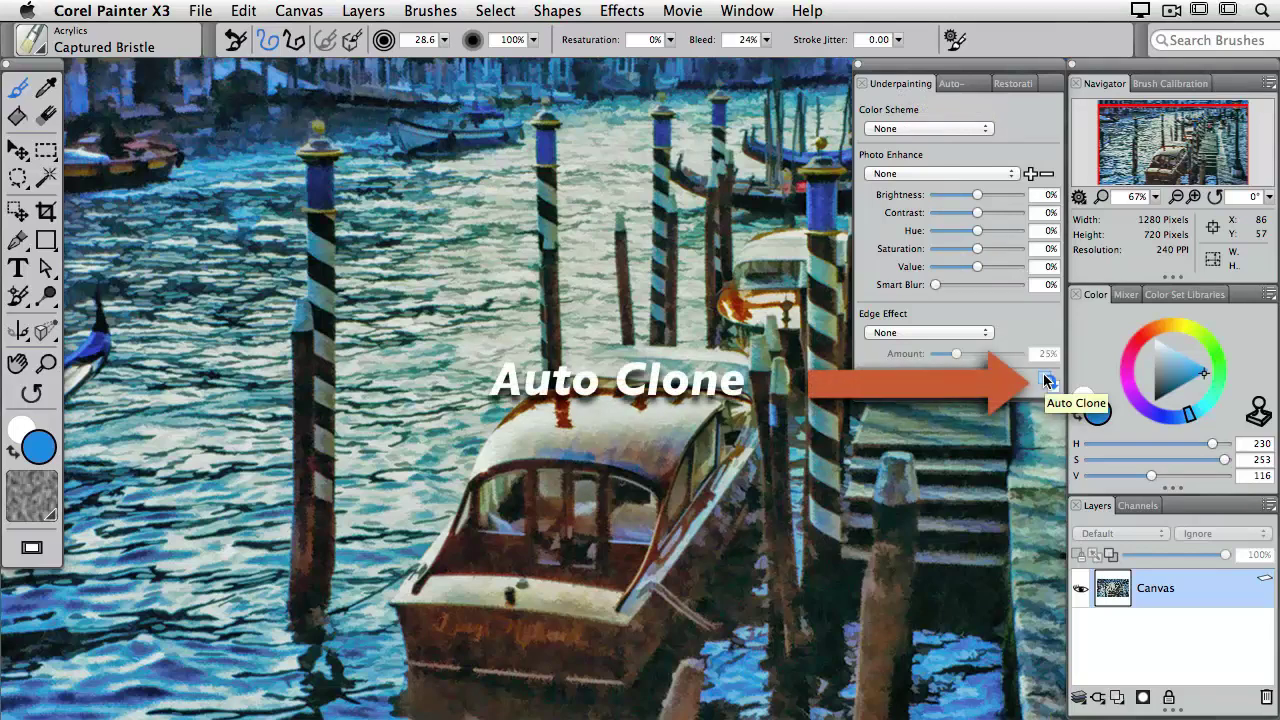
click(1047, 380)
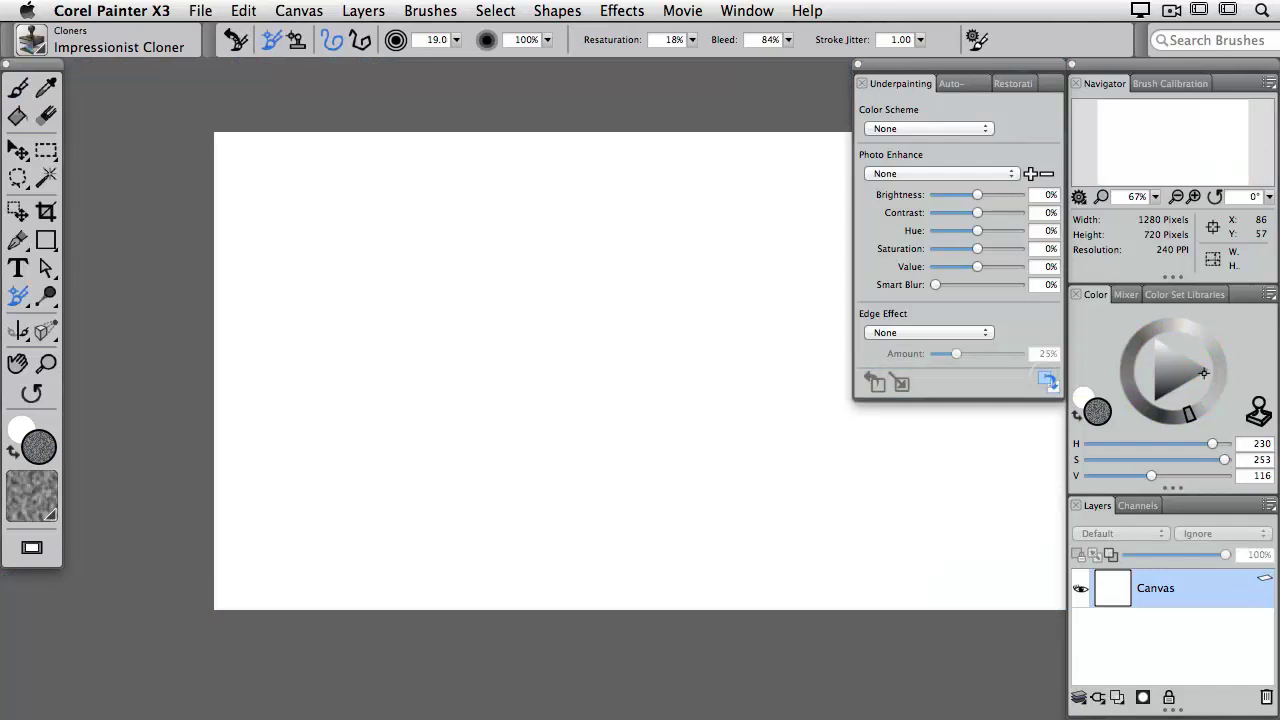
- Auto-paint the clone with Smart Stroke Painting and Smart Settings enabled
click(951, 86)
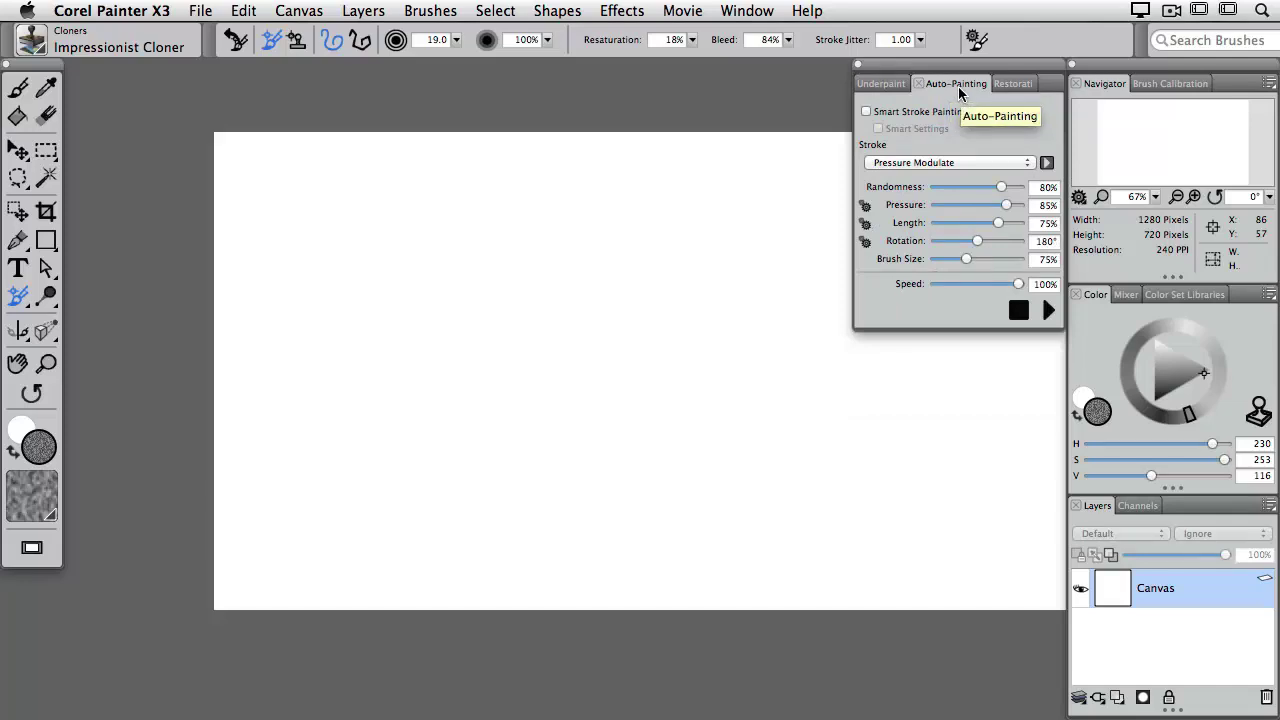
click(866, 112)
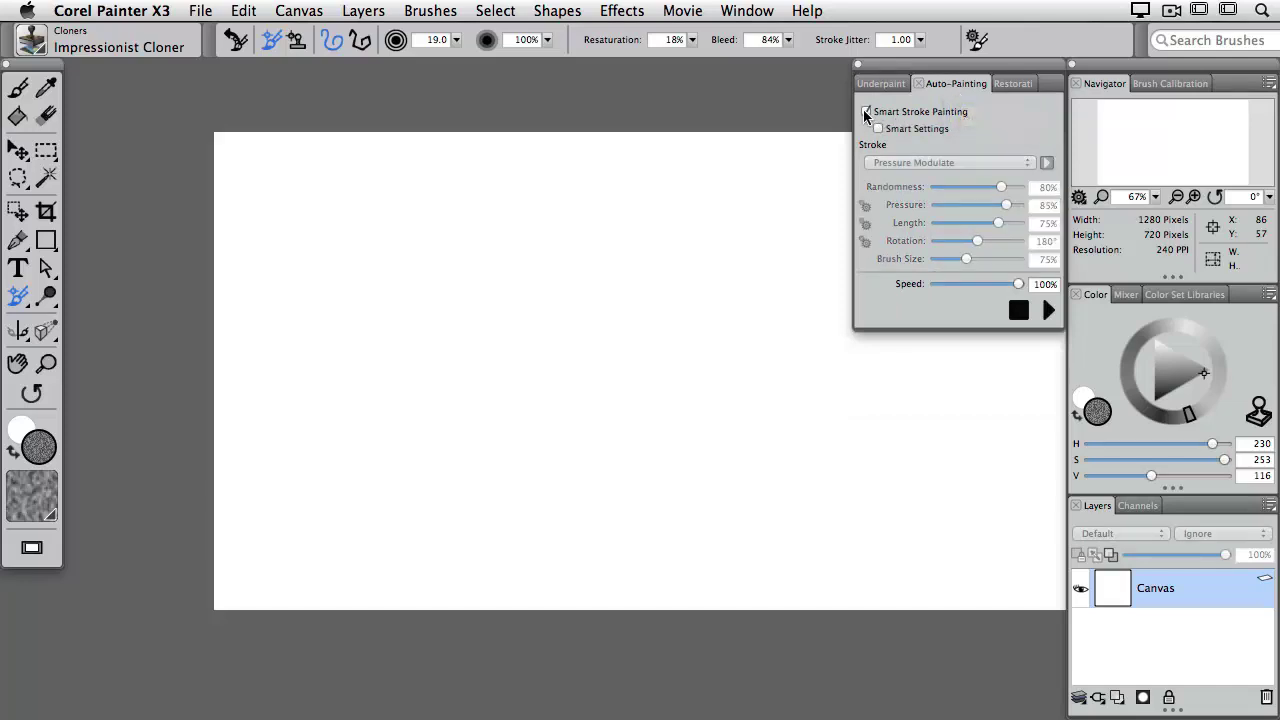
click(878, 129)
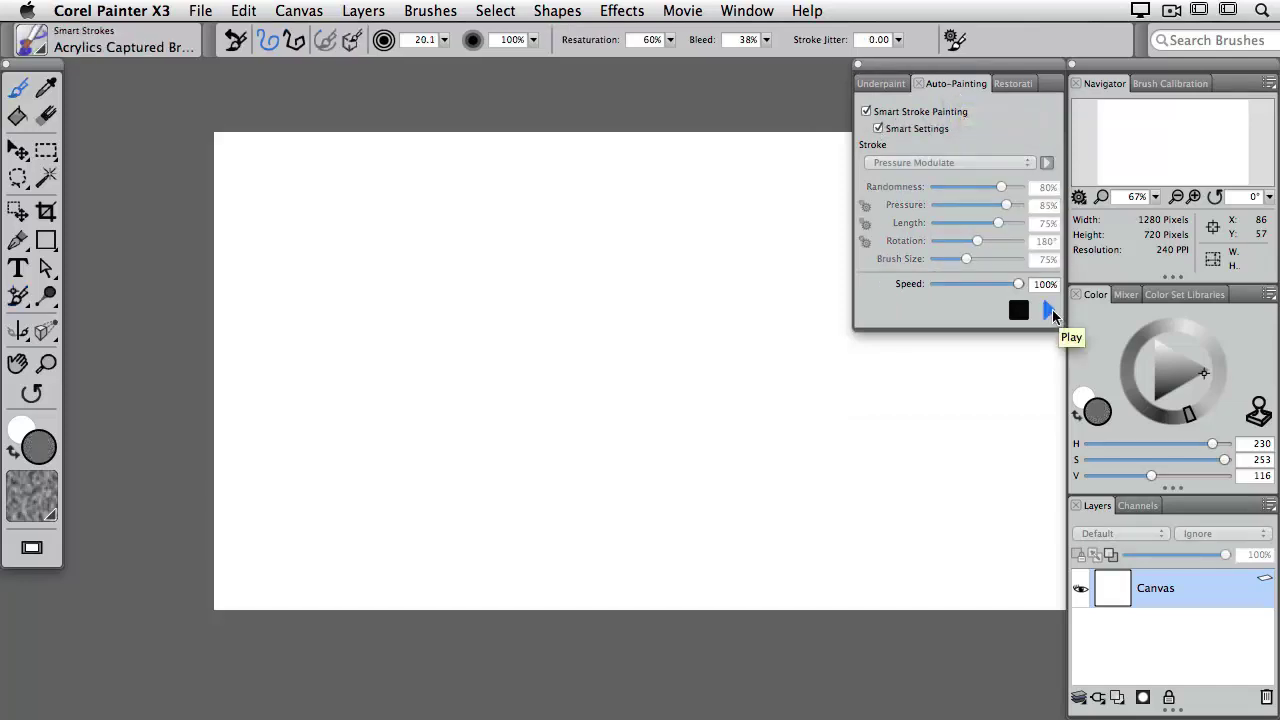
click(1049, 313)
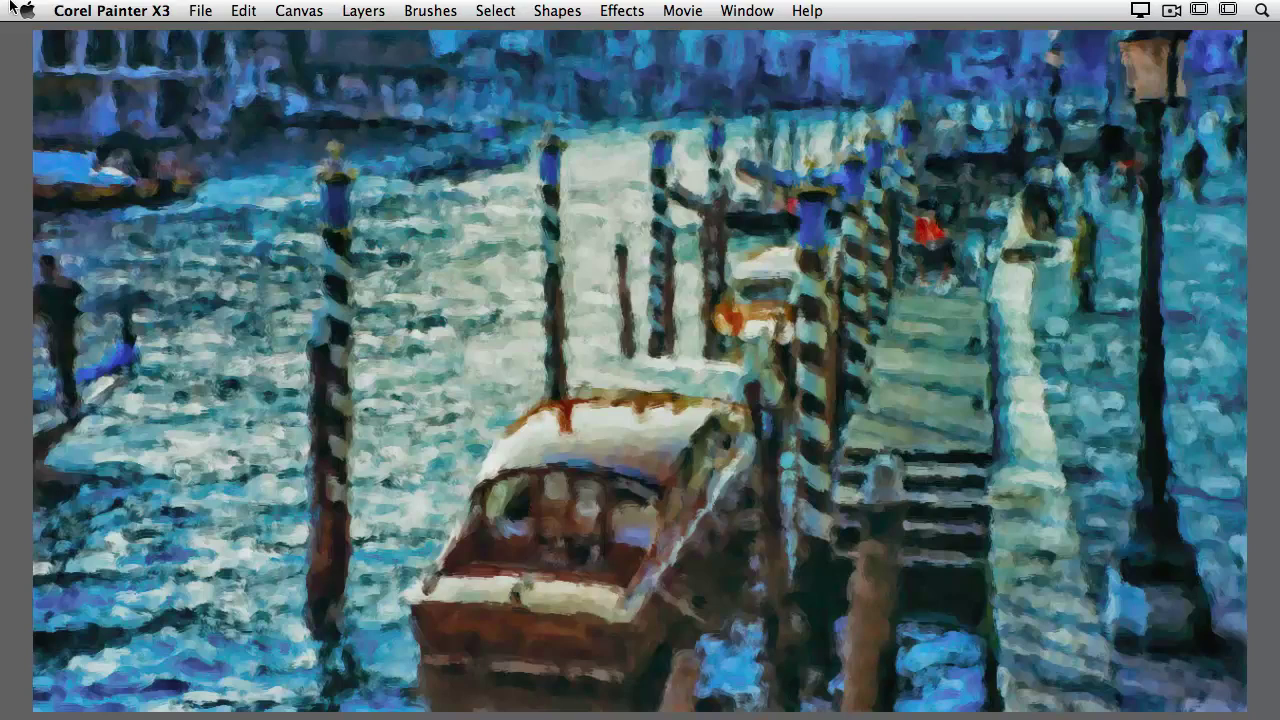
- Restore the hidden panels and clear the acrylic painting back to white with Select All and Delete
key(Tab)
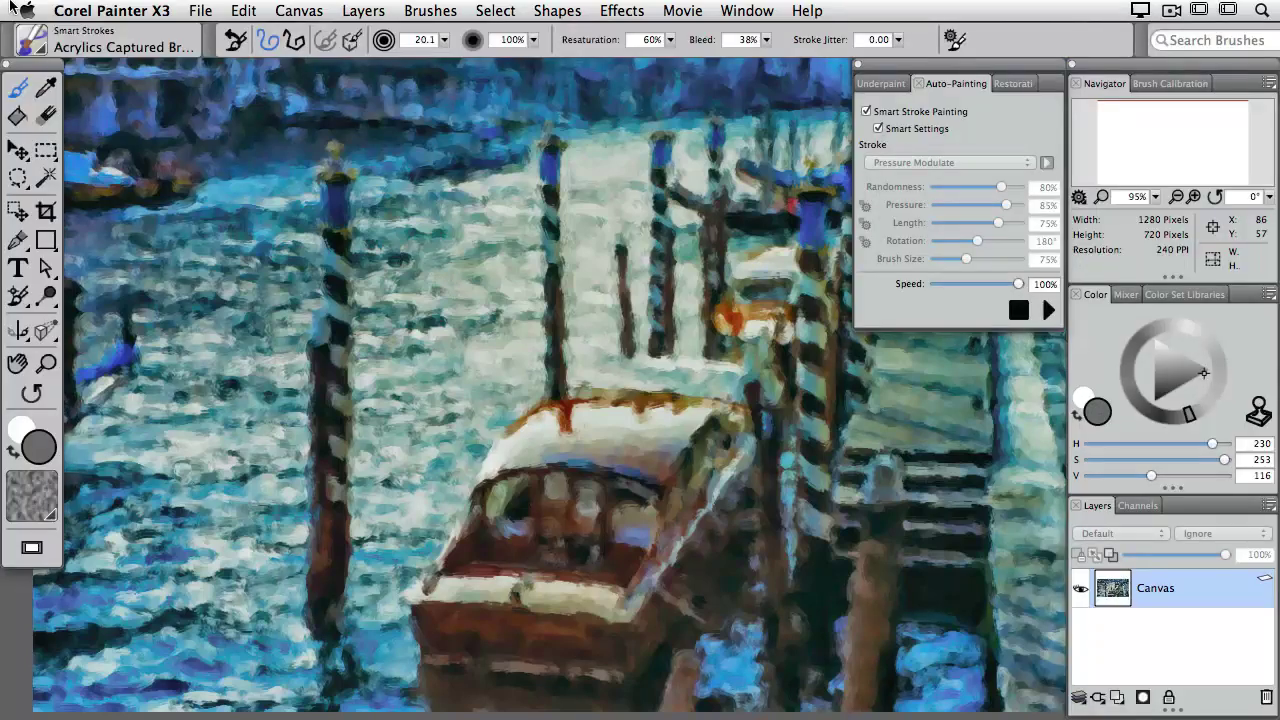
click(43, 54)
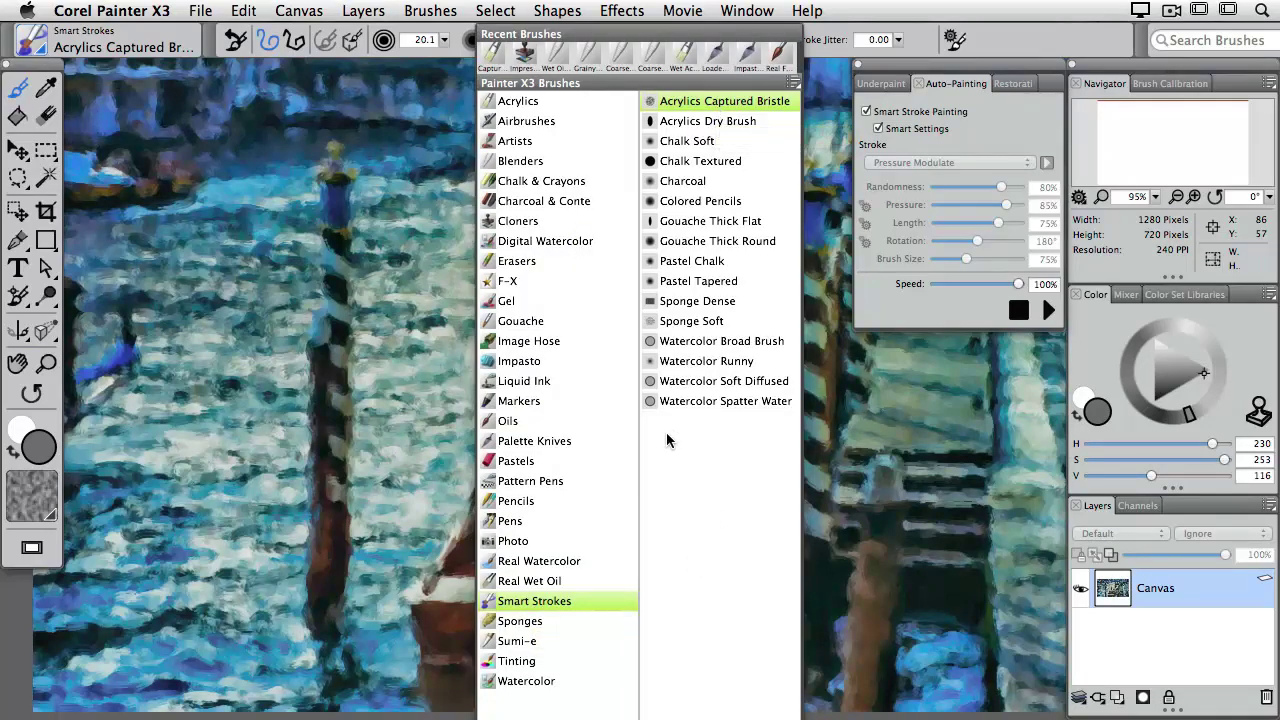
click(866, 430)
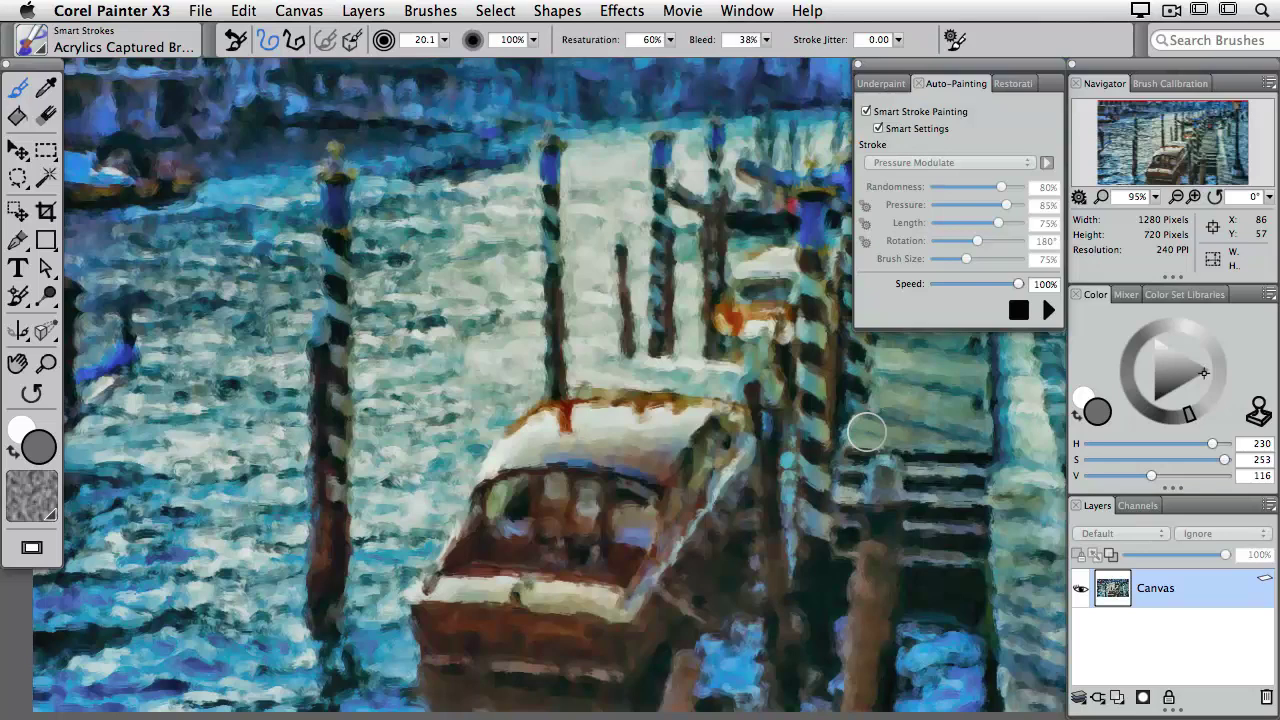
key(super+a)
key(BackSpace)
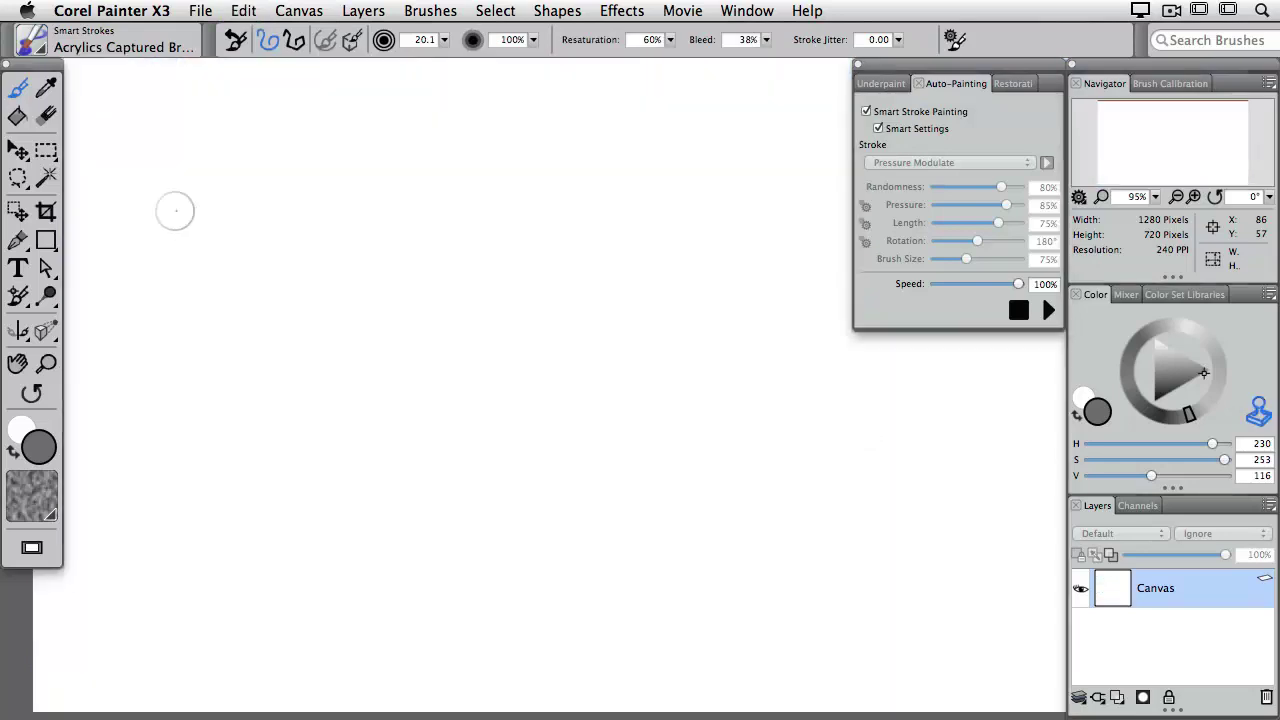
- Choose the Oils Dense Impasto Block brush and enable Clone Color
click(36, 42)
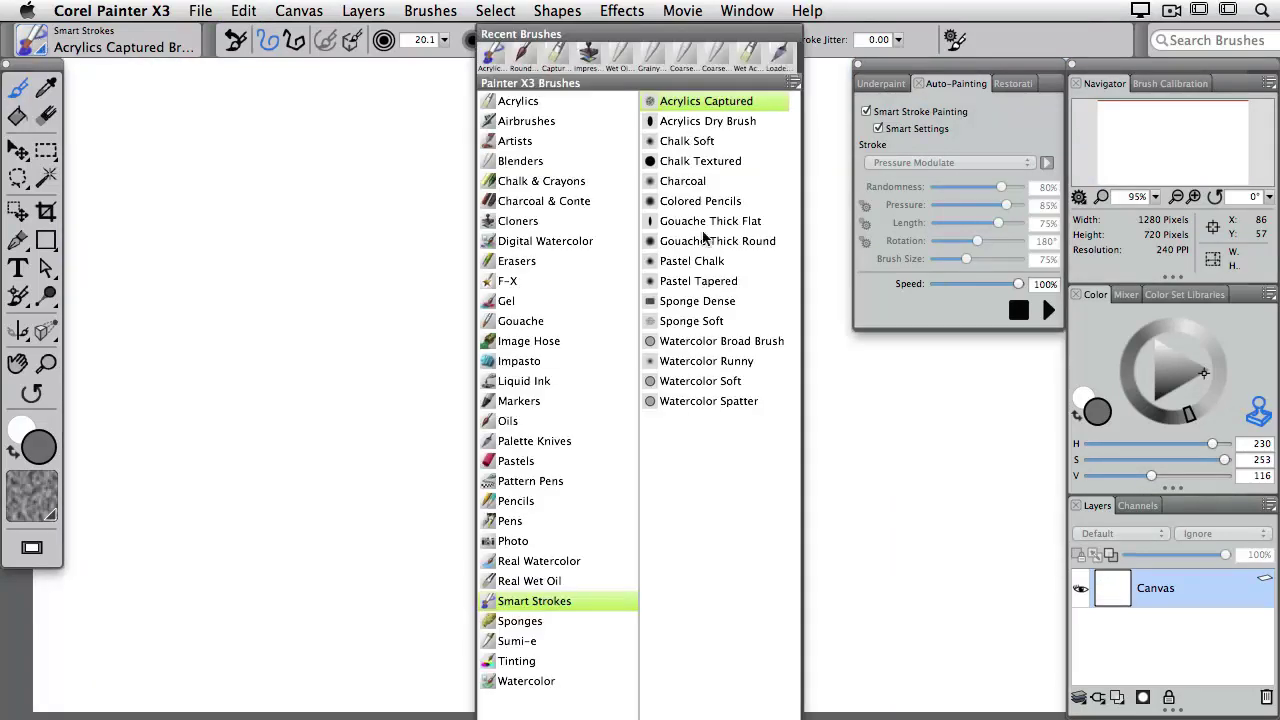
click(509, 420)
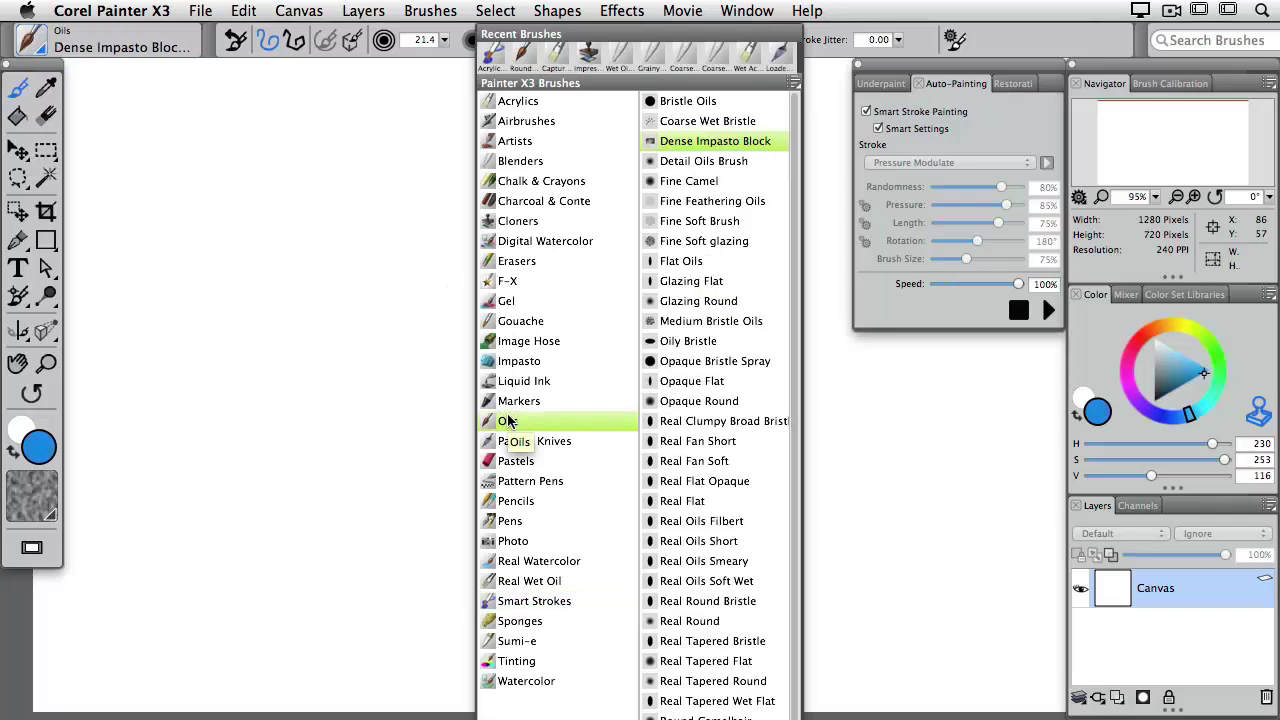
click(700, 143)
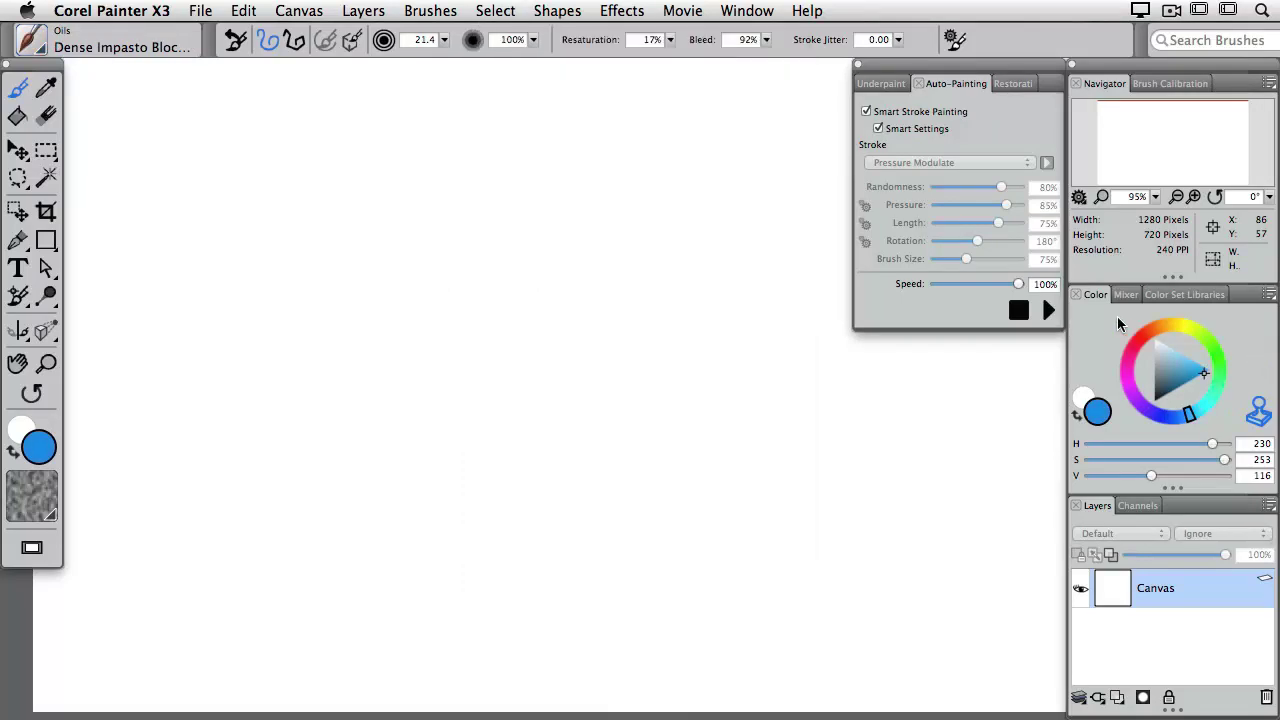
click(1259, 412)
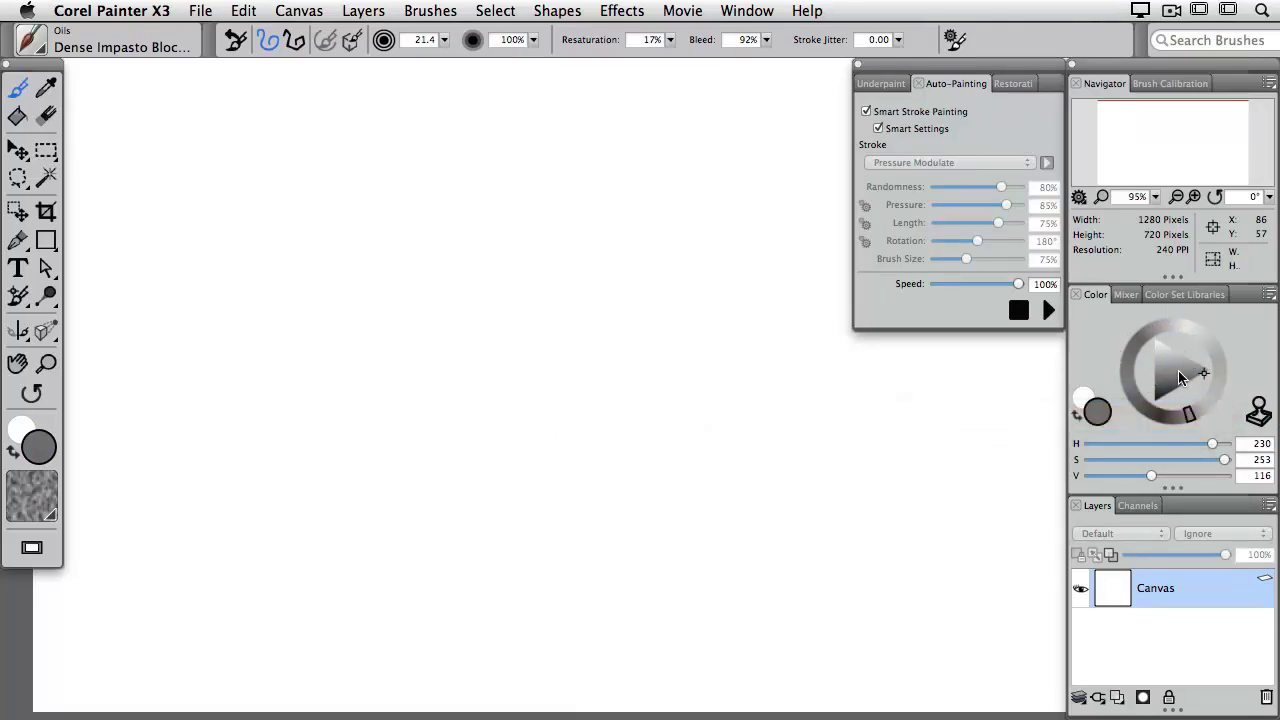
- Run auto-painting with the Dense Impasto Block brush until the canal scene is covered
click(1049, 314)
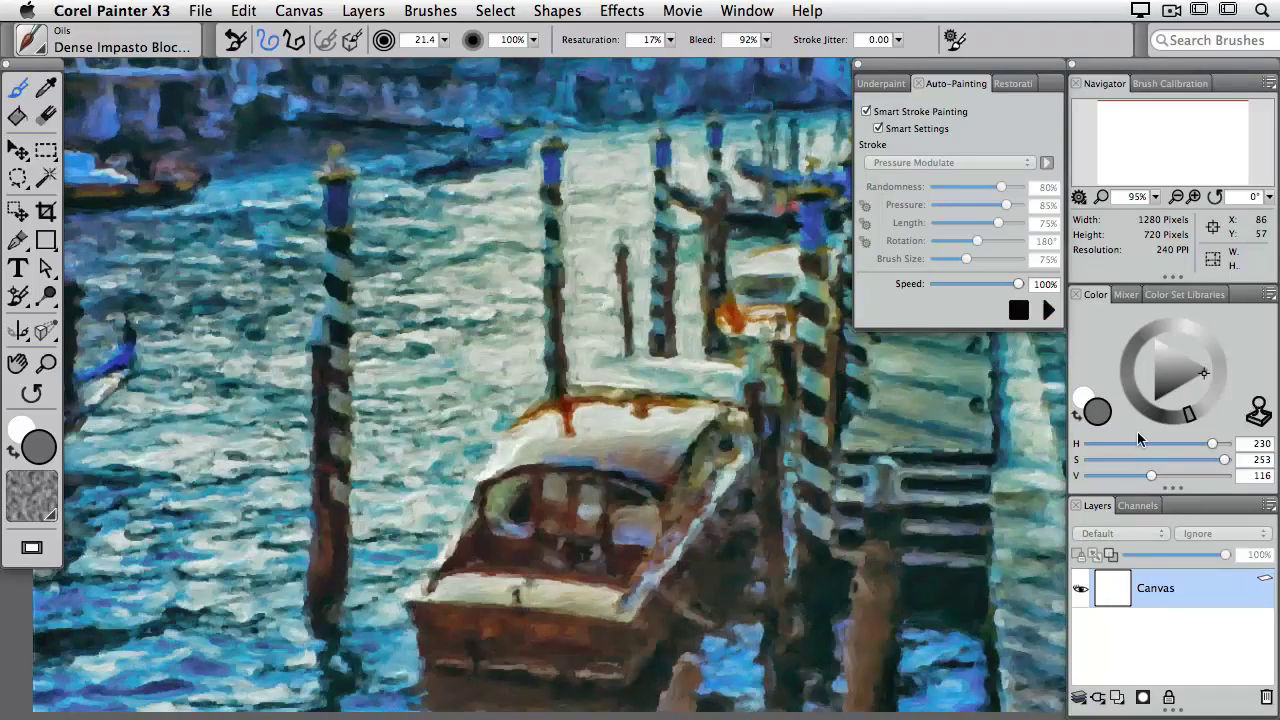
- Hide the panels, nudge the painting view slightly left, then restore the panels
key(Tab)
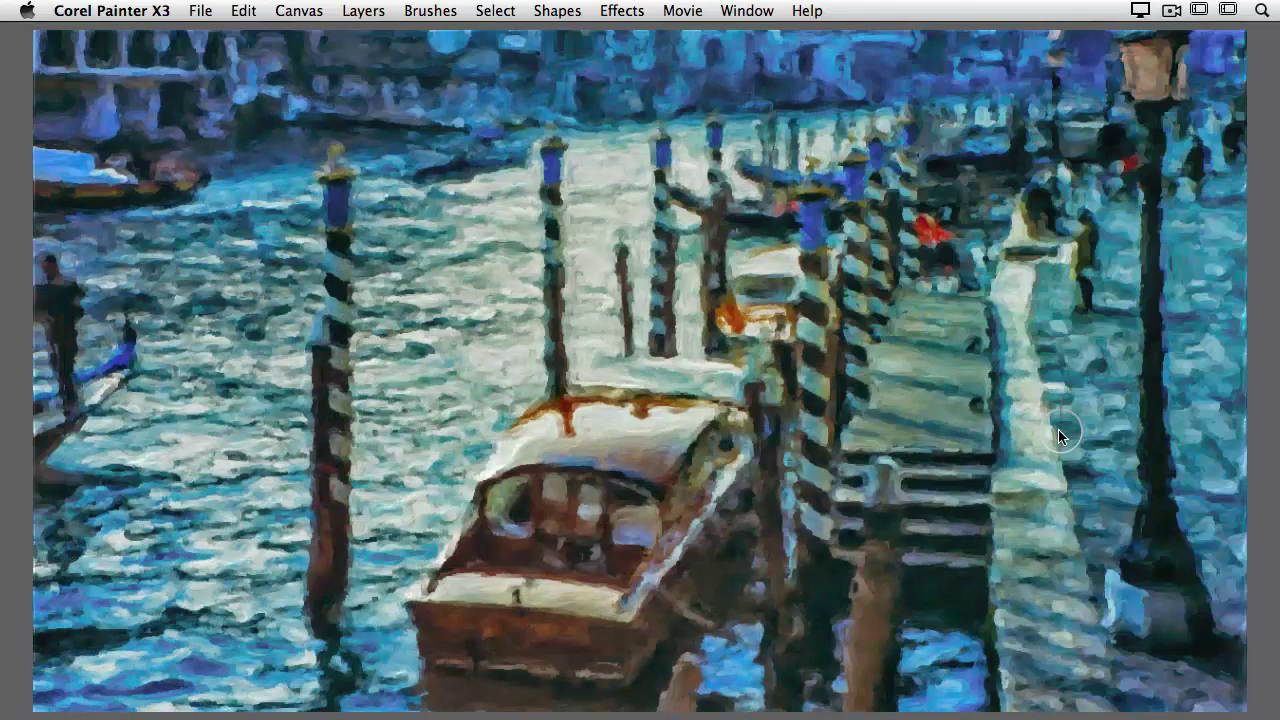
drag(843, 455, 815, 460)
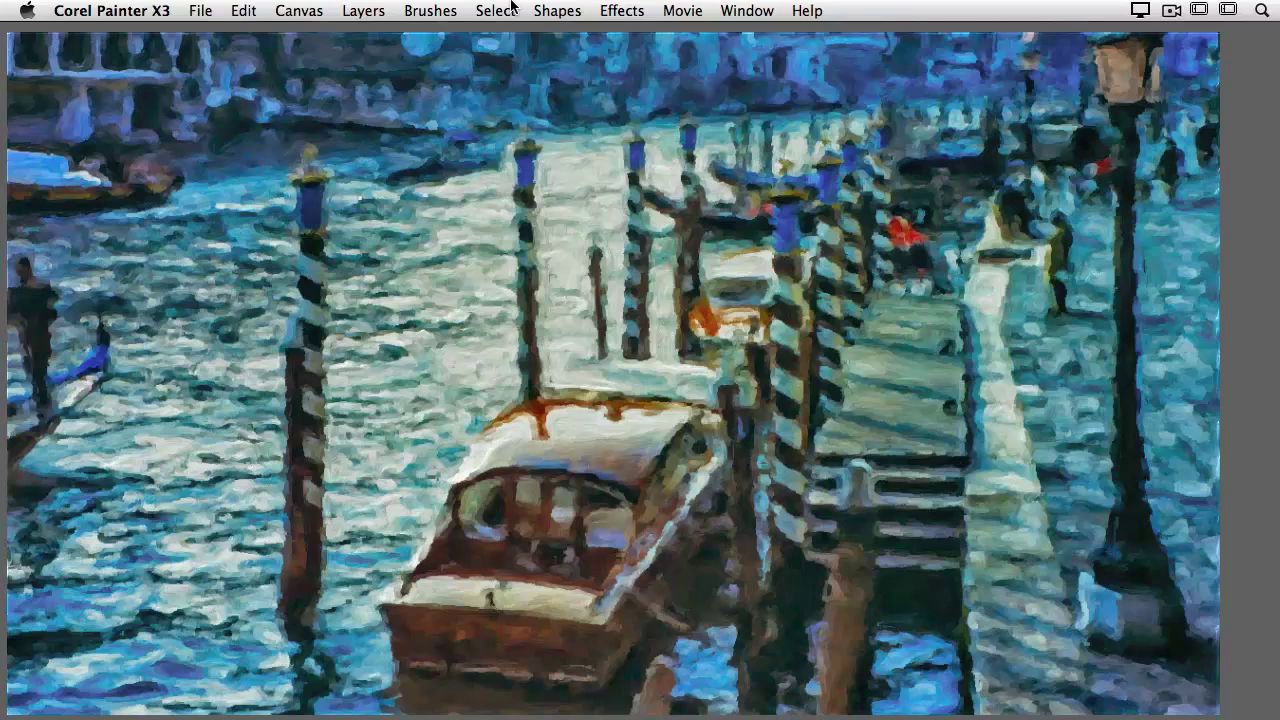
key(Tab)
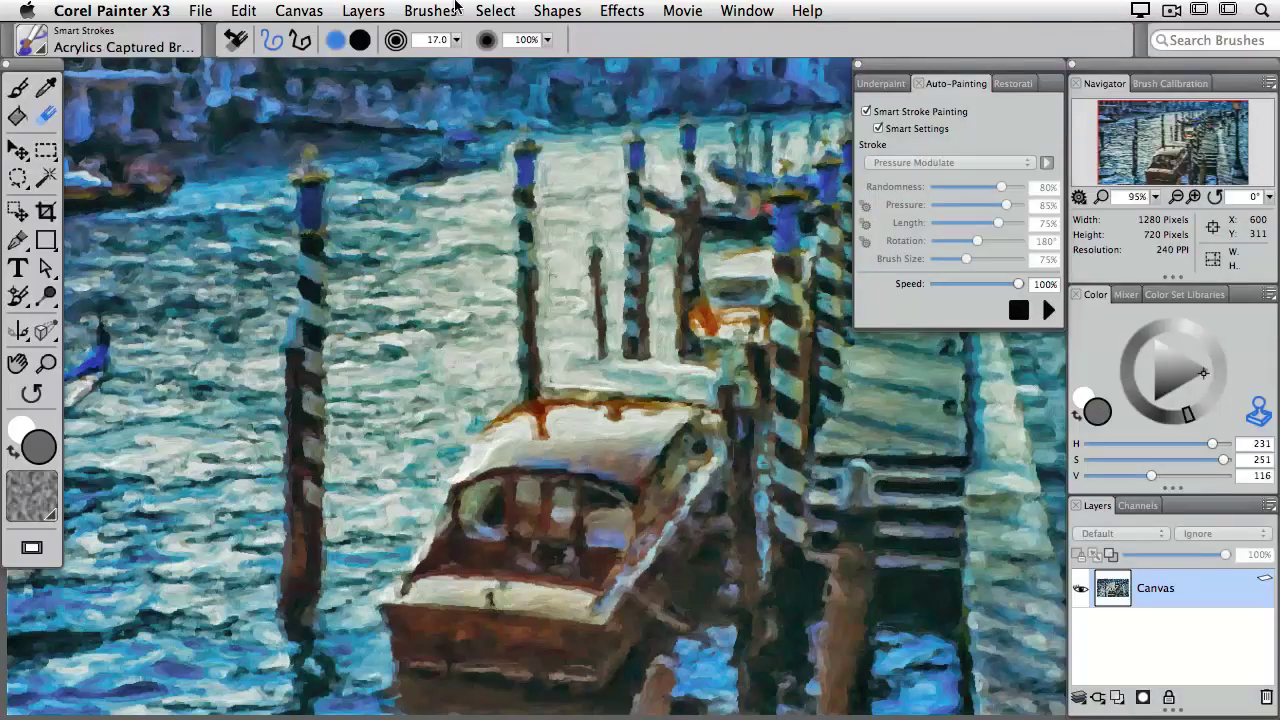
- Clear the canvas and select the Artists Impressionist brush with Clone Color enabled
click(857, 66)
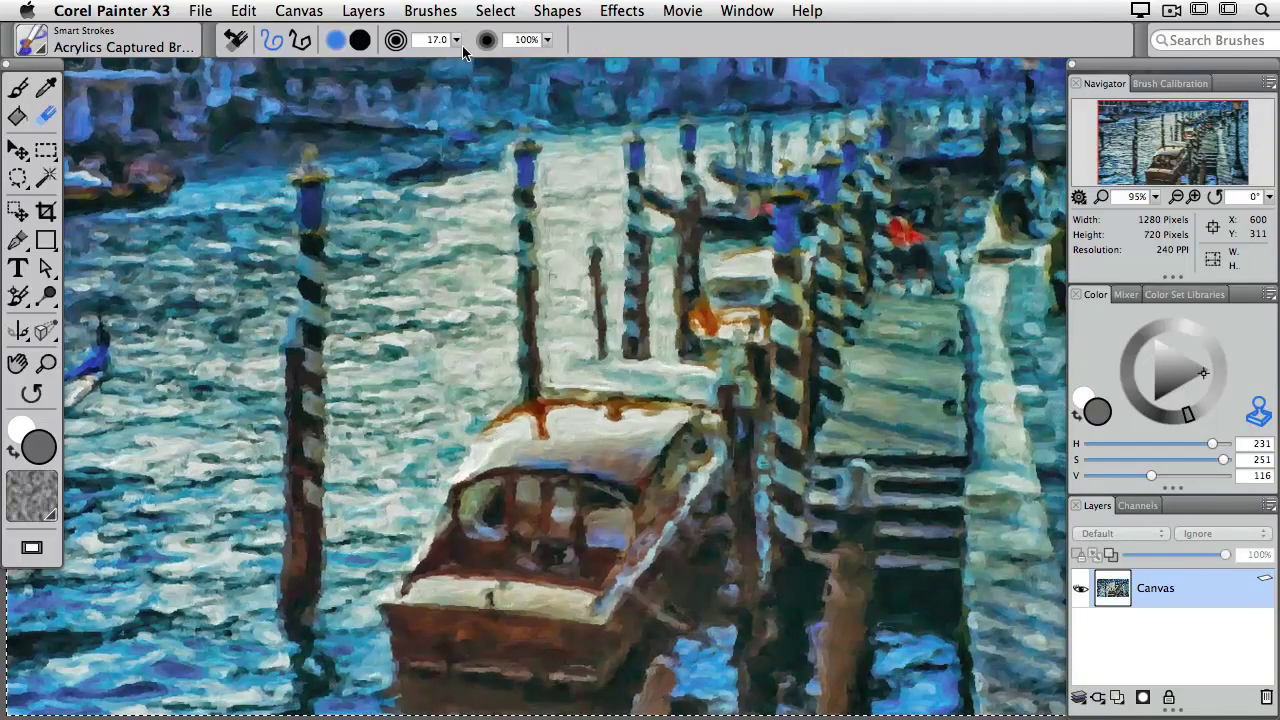
key(BackSpace)
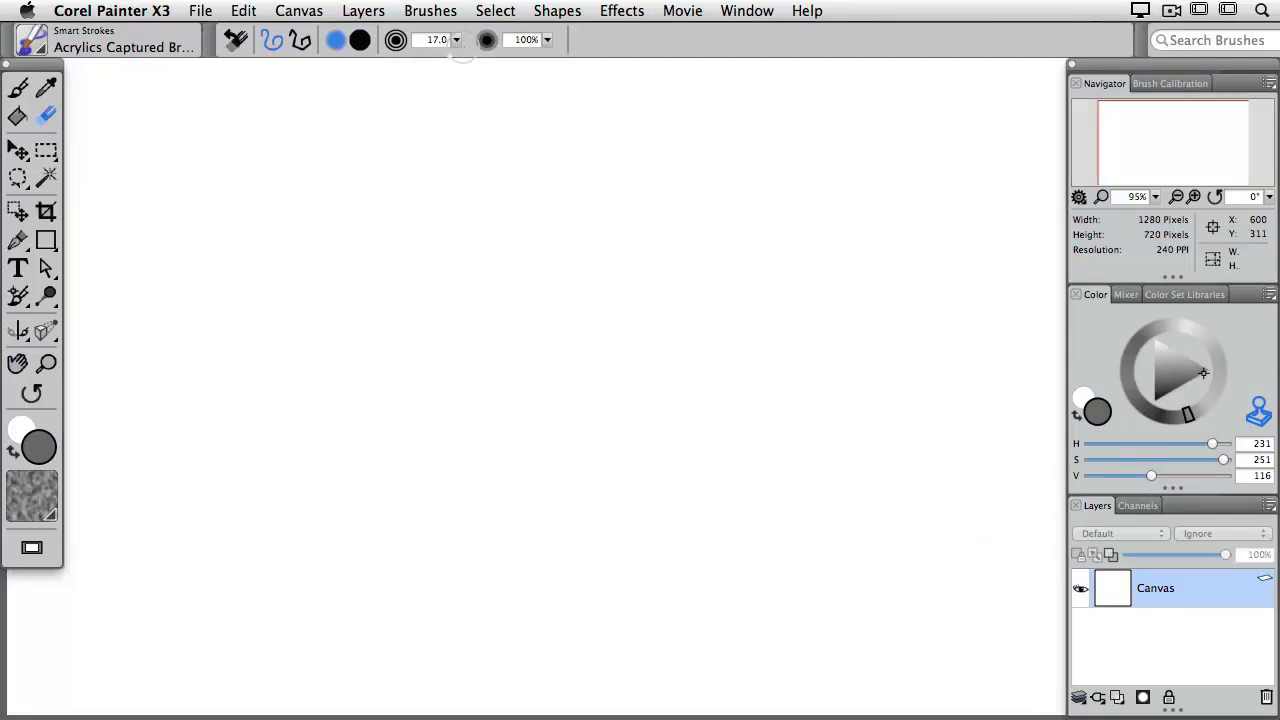
click(42, 56)
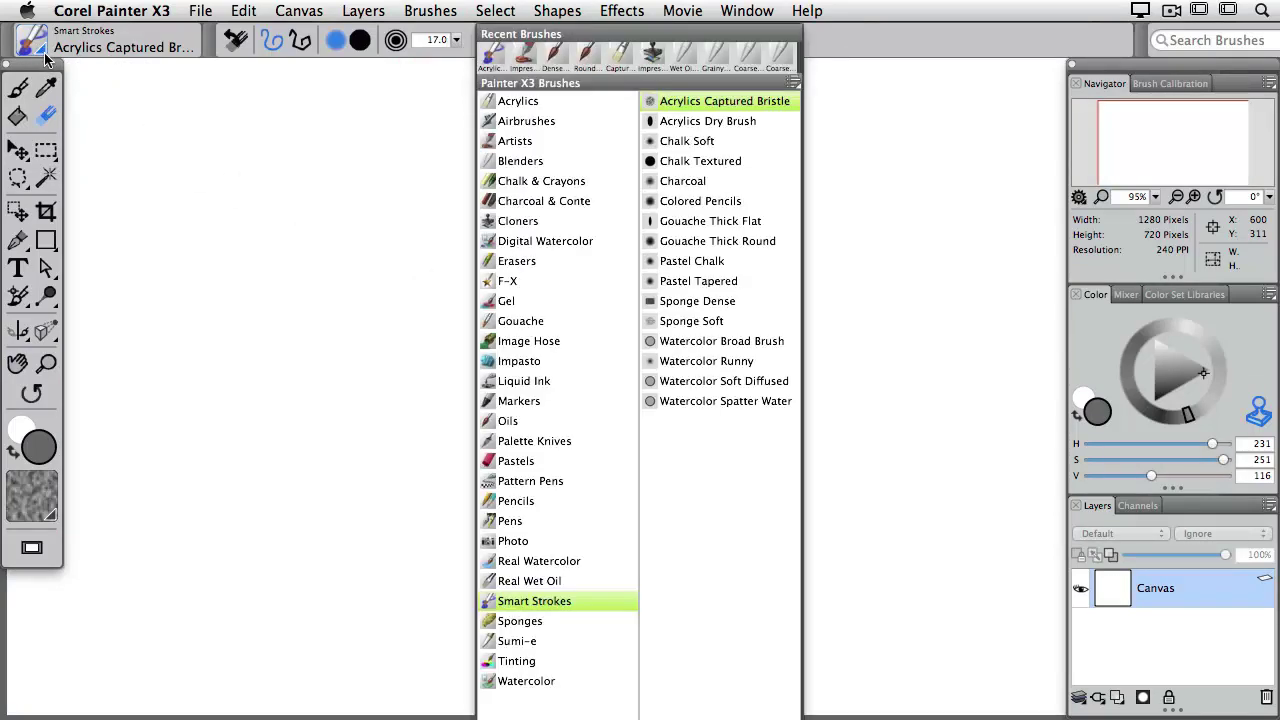
click(505, 143)
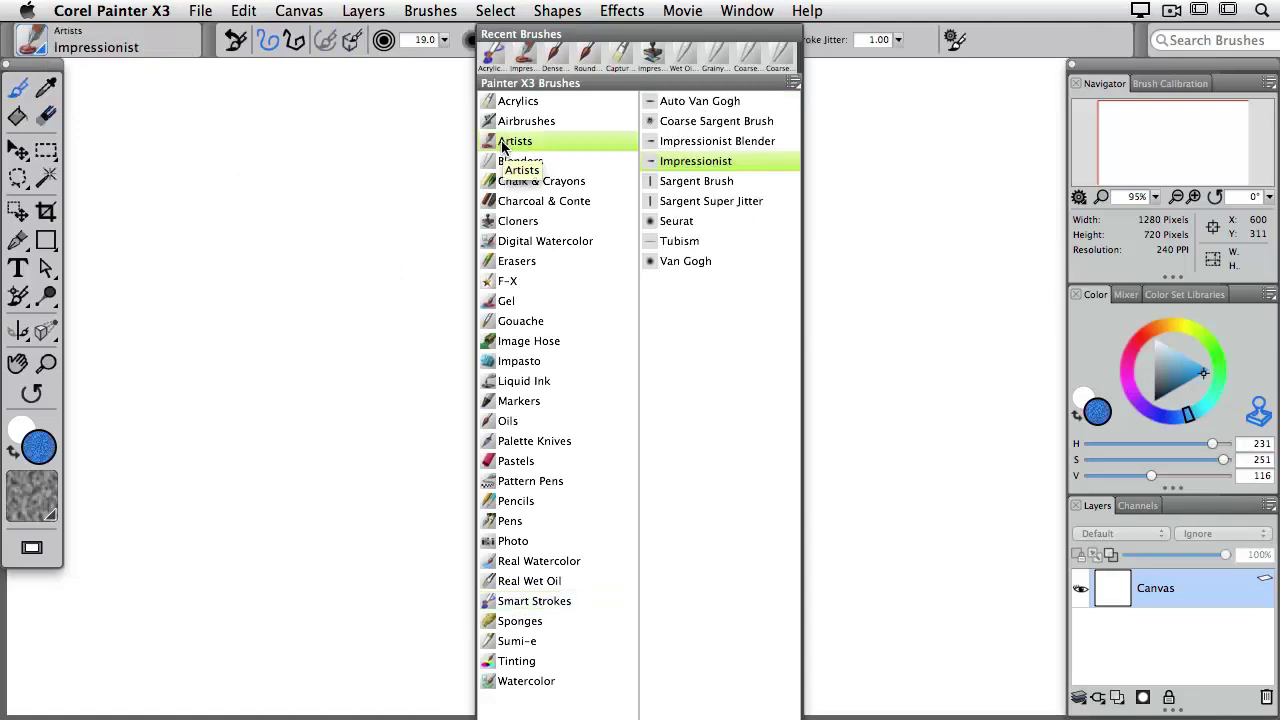
click(685, 163)
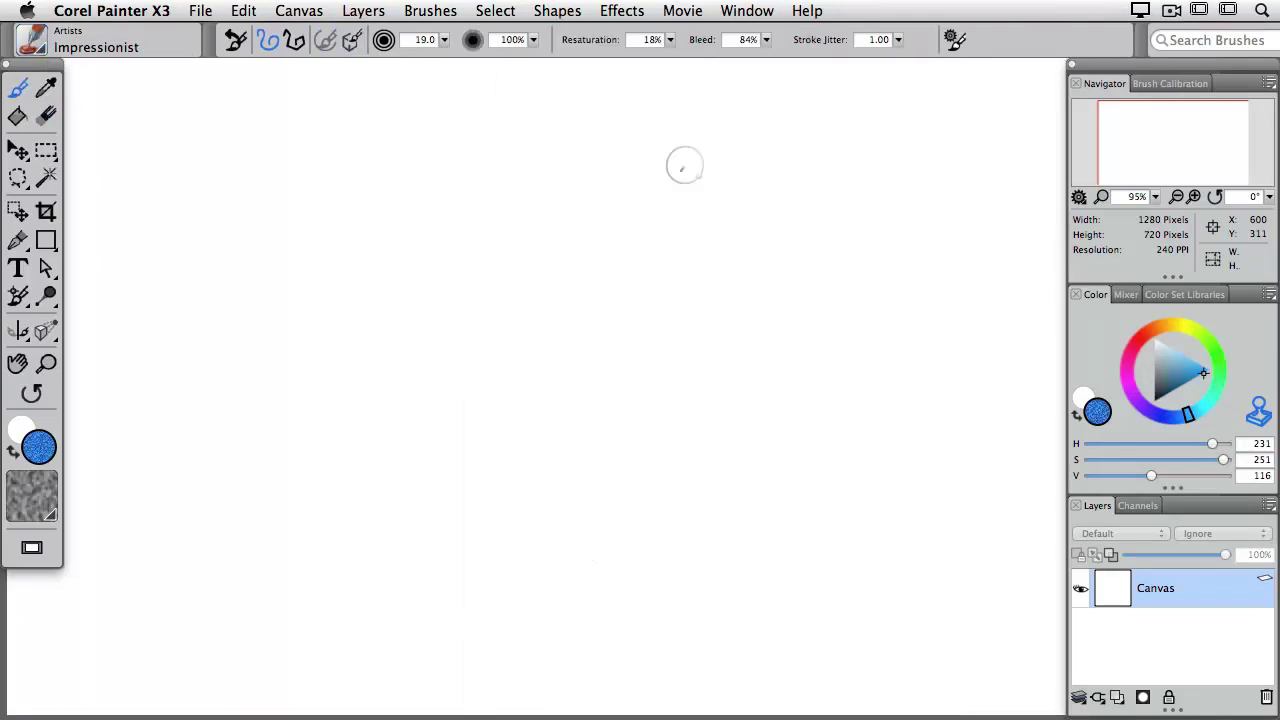
click(1259, 414)
- With Tracing Paper on, paint clone-colour strokes over the striped pole, boat roof, windows and water
mouse_move(882, 385)
mouse_down()
mouse_move(802, 271)
mouse_move(837, 310)
mouse_move(768, 249)
mouse_move(872, 368)
mouse_move(692, 230)
mouse_move(891, 400)
mouse_move(651, 244)
mouse_move(879, 388)
mouse_move(657, 255)
mouse_up()
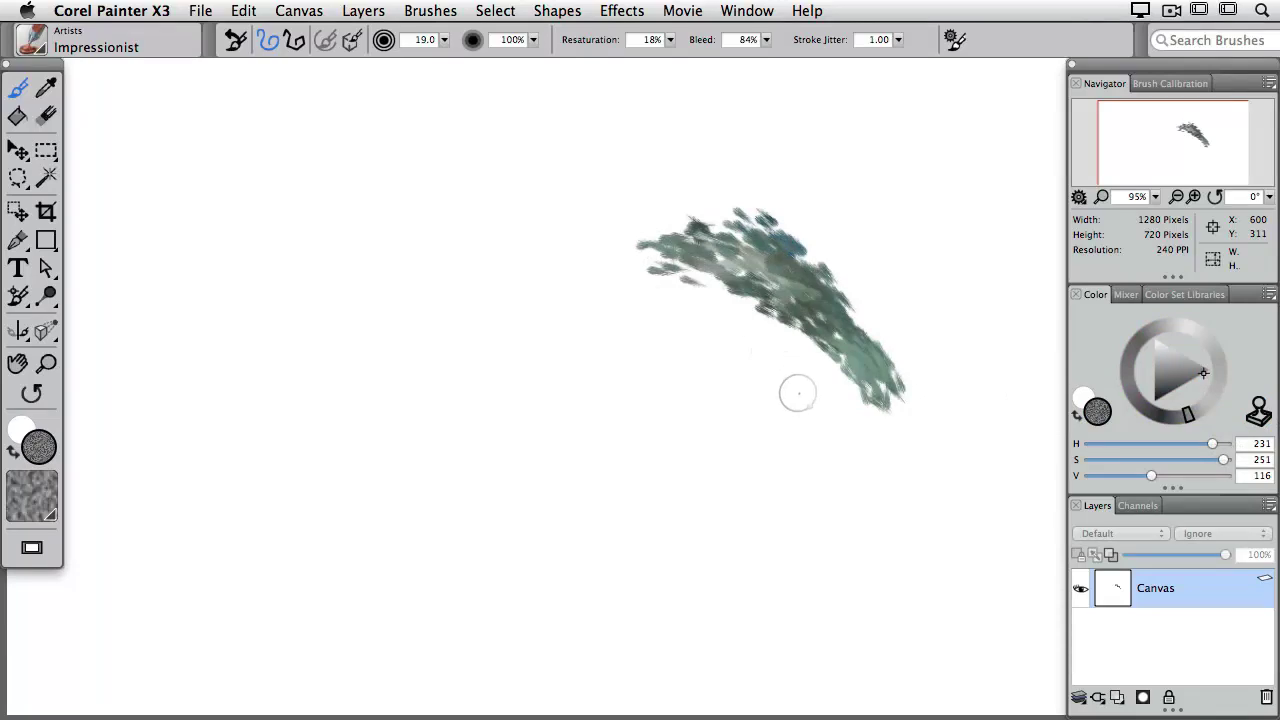
key(super+z)
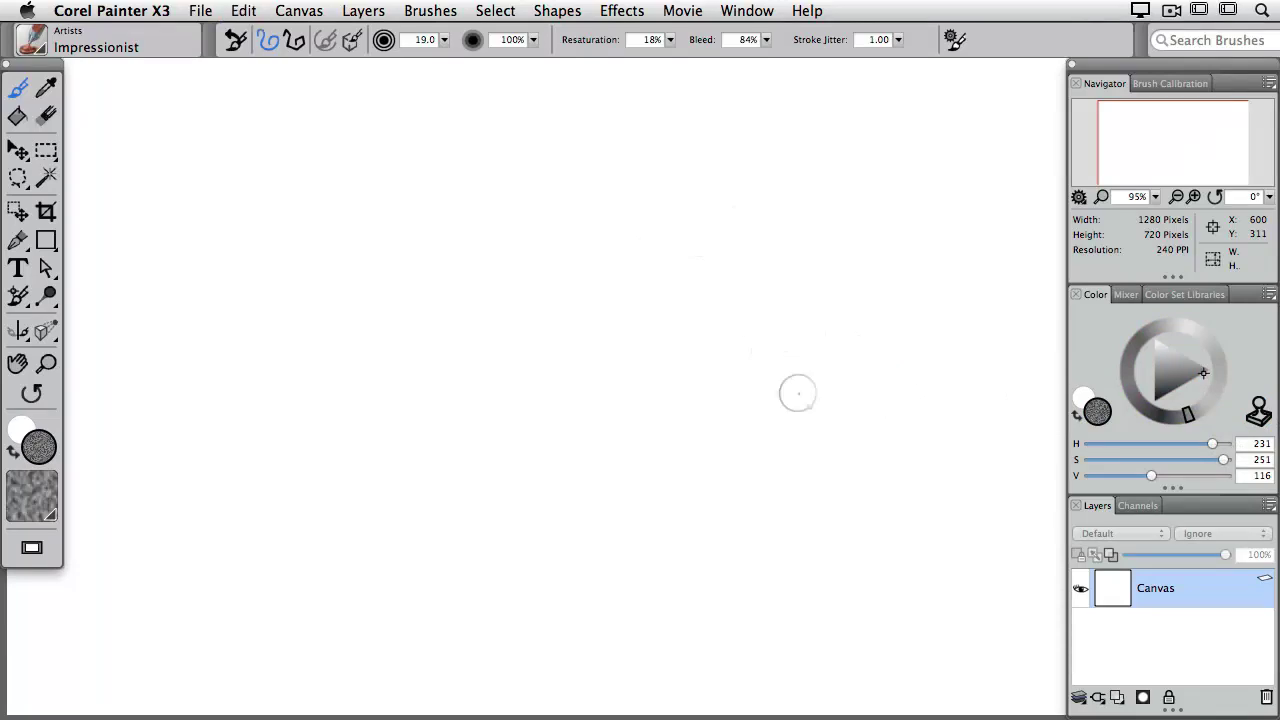
key(super+t)
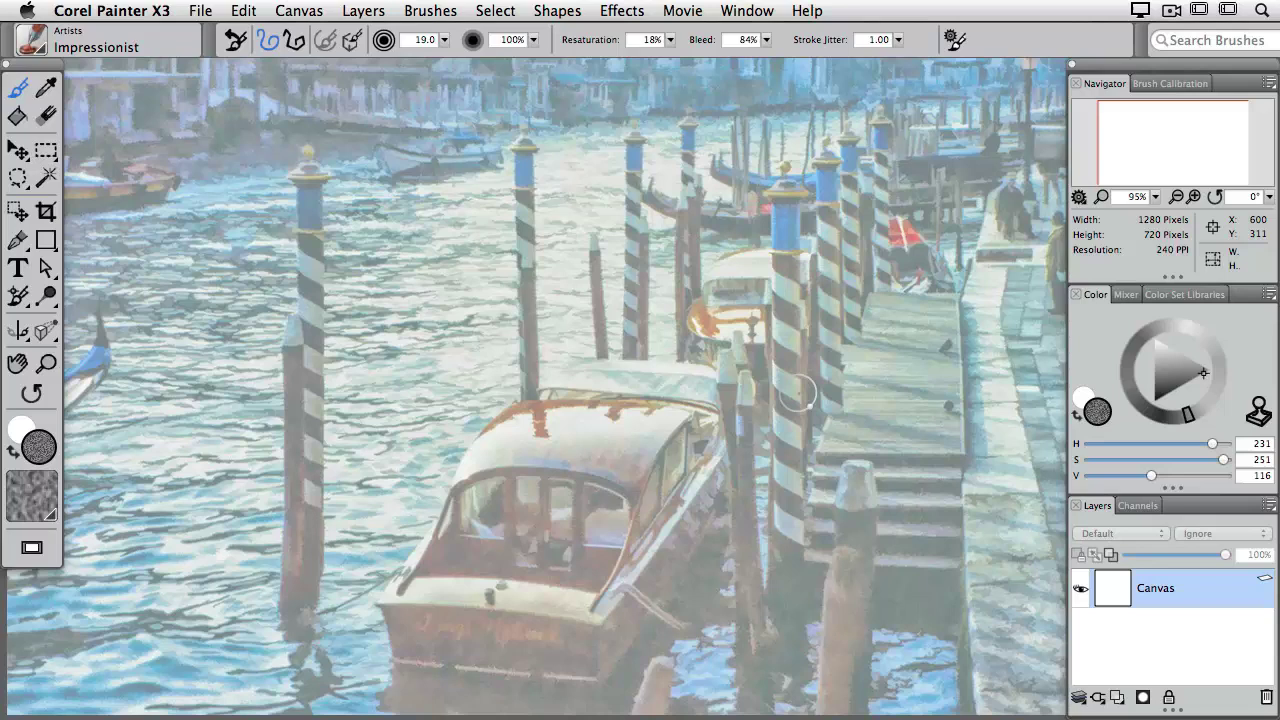
mouse_move(292, 588)
mouse_down()
mouse_move(308, 172)
mouse_move(295, 315)
mouse_move(437, 195)
mouse_move(472, 210)
mouse_move(460, 235)
mouse_move(382, 270)
mouse_move(322, 325)
mouse_move(377, 318)
mouse_move(472, 350)
mouse_move(462, 355)
mouse_move(522, 430)
mouse_move(602, 408)
mouse_move(680, 428)
mouse_move(642, 487)
mouse_move(654, 505)
mouse_move(732, 462)
mouse_move(610, 617)
mouse_move(663, 523)
mouse_up()
key(super+t)
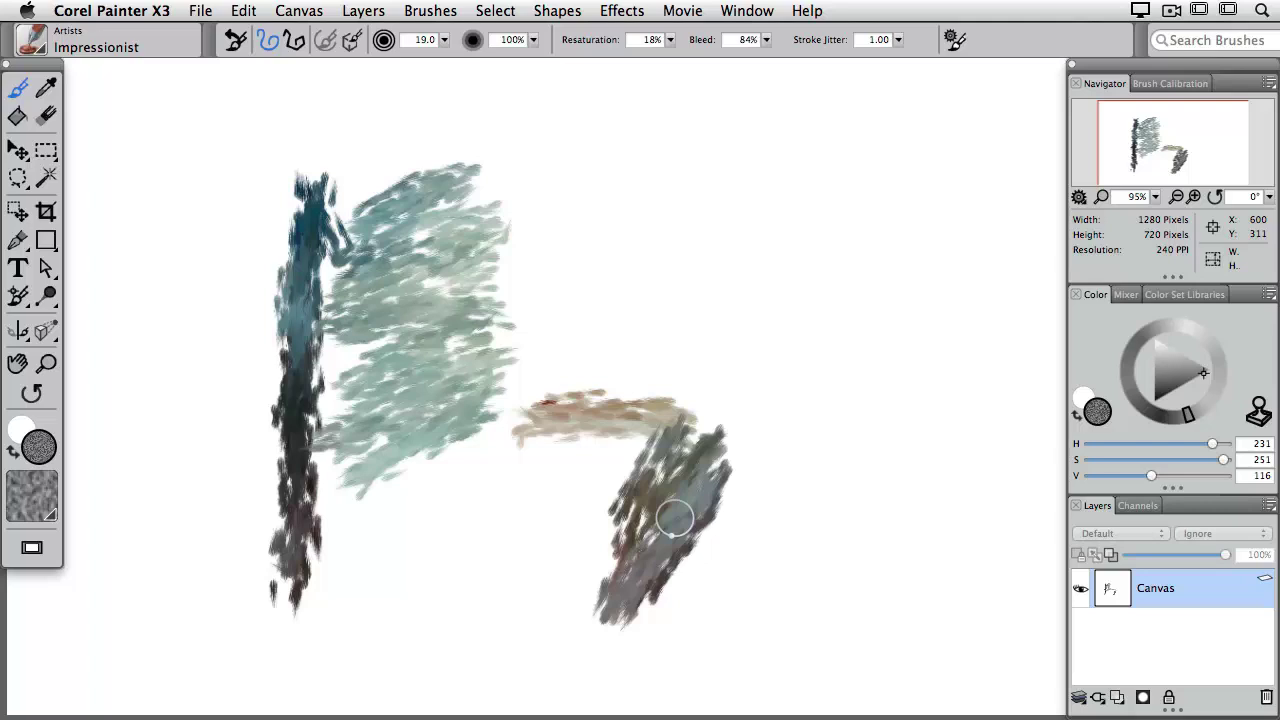
key(super+t)
mouse_move(610, 480)
mouse_down()
mouse_move(496, 463)
mouse_move(669, 450)
mouse_move(626, 436)
mouse_move(593, 403)
mouse_move(665, 373)
mouse_move(590, 370)
mouse_up()
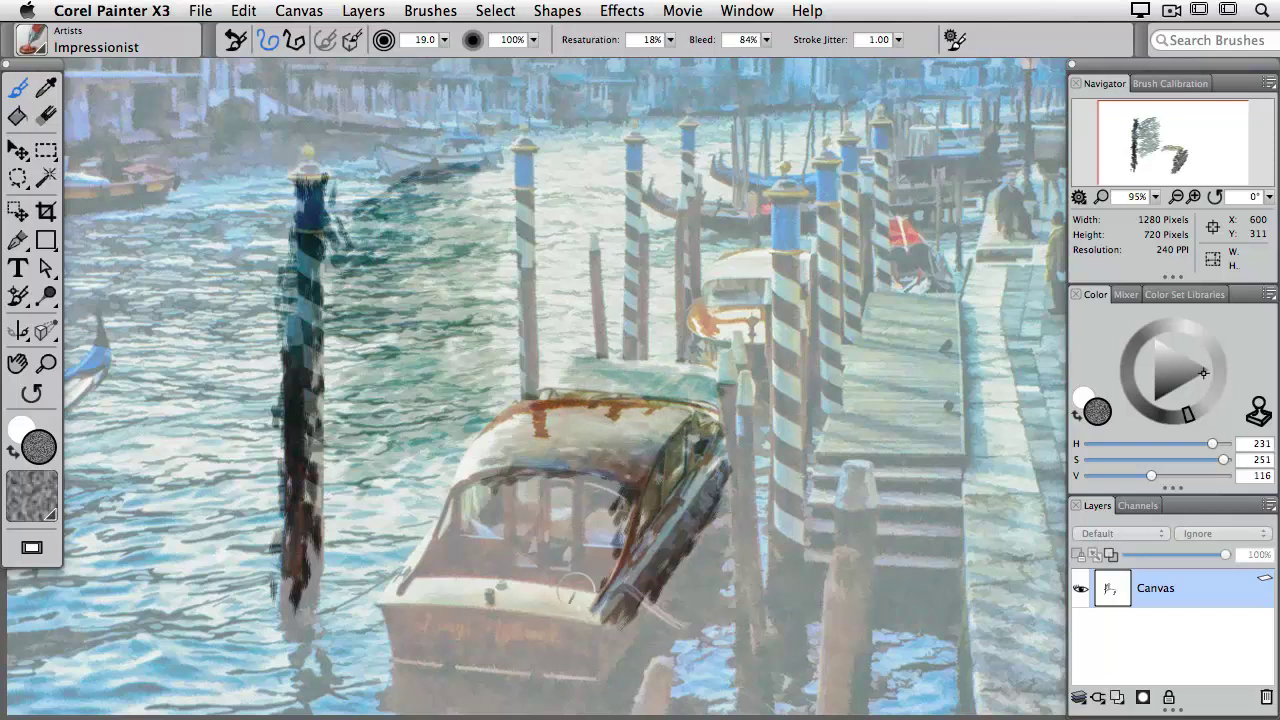
mouse_move(577, 580)
mouse_down()
mouse_move(590, 497)
mouse_move(540, 523)
mouse_move(510, 518)
mouse_move(488, 486)
mouse_move(463, 493)
mouse_move(578, 485)
mouse_move(557, 557)
mouse_move(439, 560)
mouse_move(531, 556)
mouse_move(524, 541)
mouse_move(425, 558)
mouse_move(440, 621)
mouse_move(520, 613)
mouse_move(425, 611)
mouse_move(572, 645)
mouse_move(505, 628)
mouse_move(592, 623)
mouse_move(418, 630)
mouse_move(535, 649)
mouse_move(597, 583)
mouse_move(610, 657)
mouse_move(661, 607)
mouse_move(703, 483)
mouse_up()
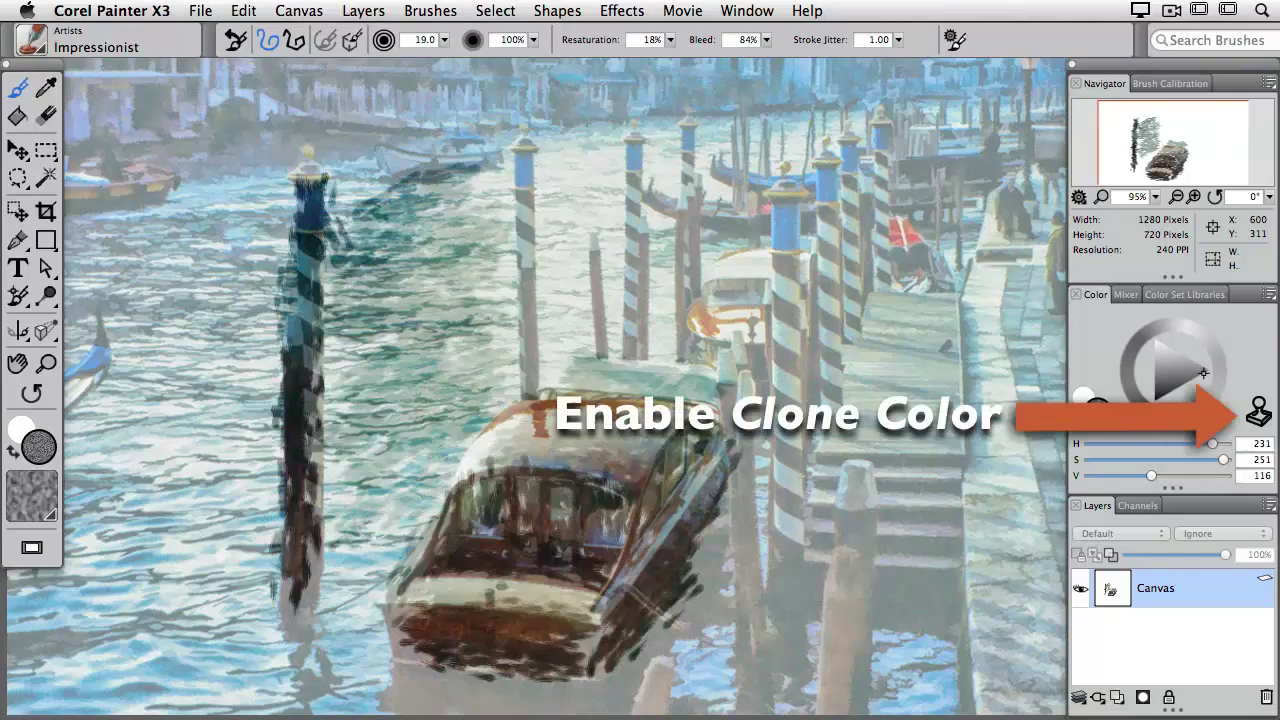
mouse_move(395, 505)
mouse_down()
mouse_move(300, 660)
mouse_move(240, 668)
mouse_move(215, 596)
mouse_up()
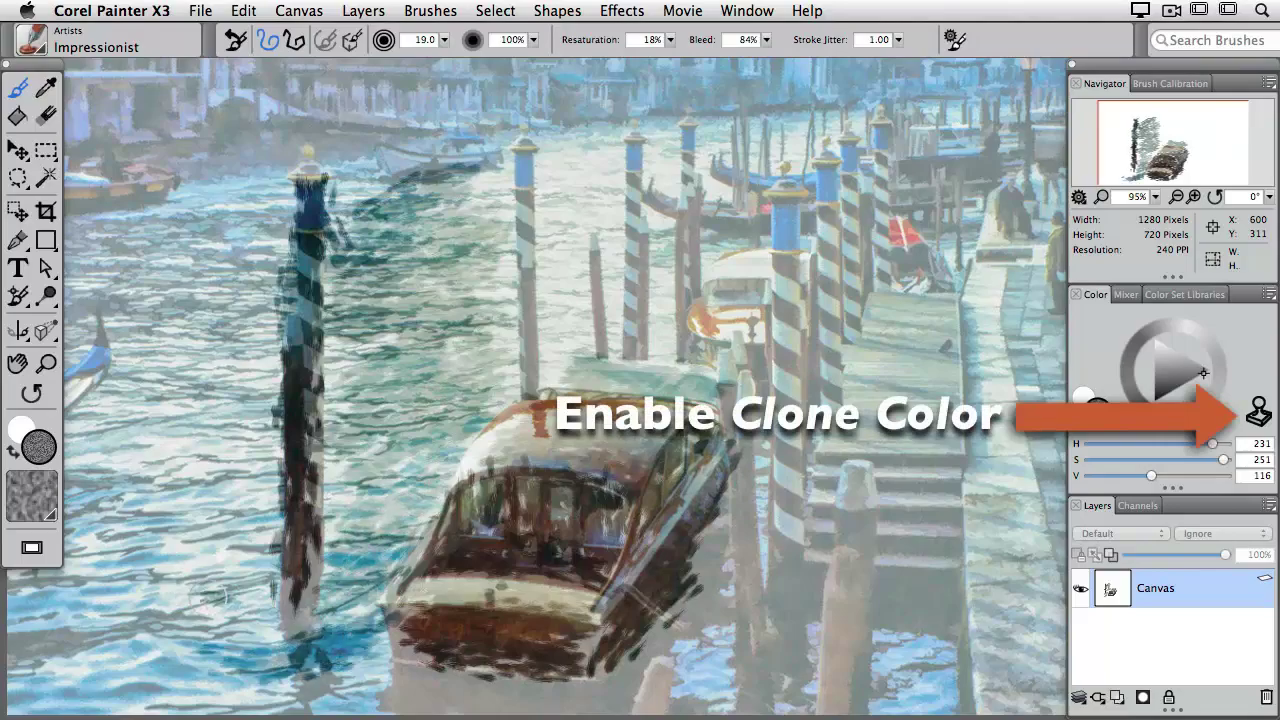
key(Tab)
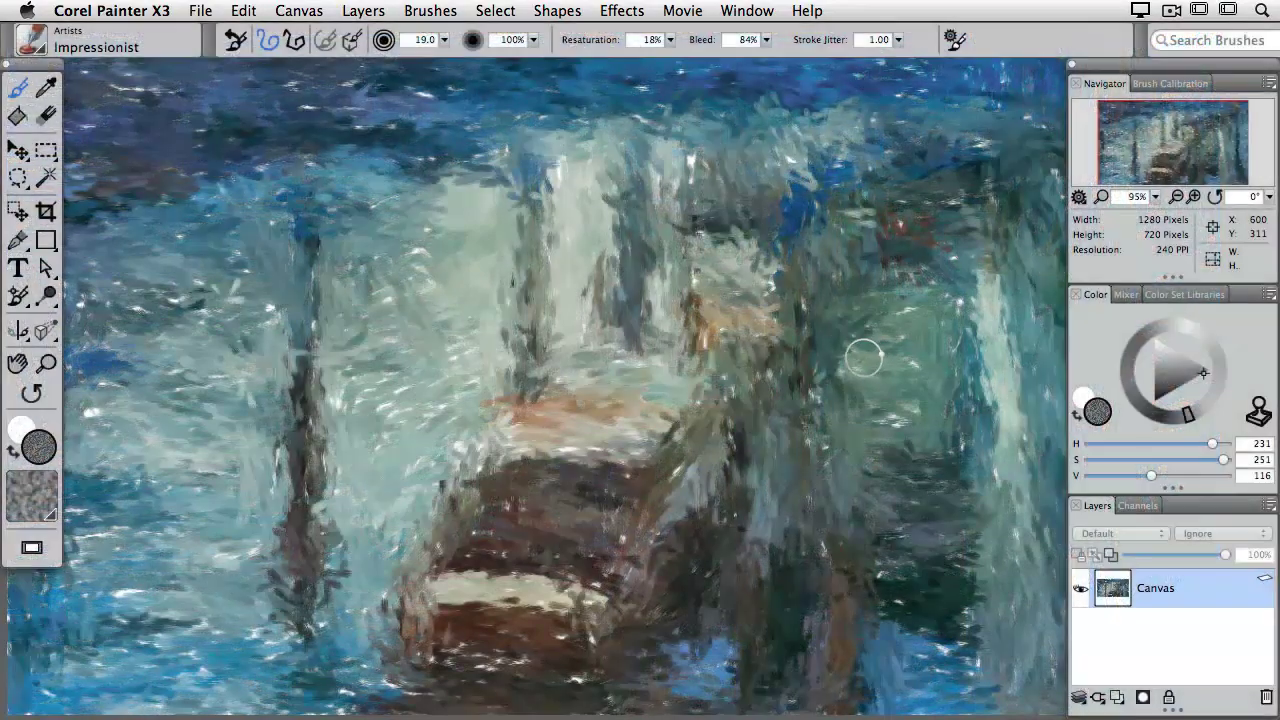
- Add dark clone strokes in the teal area, along the boat's upper edge and lower plank
drag(812, 372, 812, 455)
drag(877, 403, 904, 420)
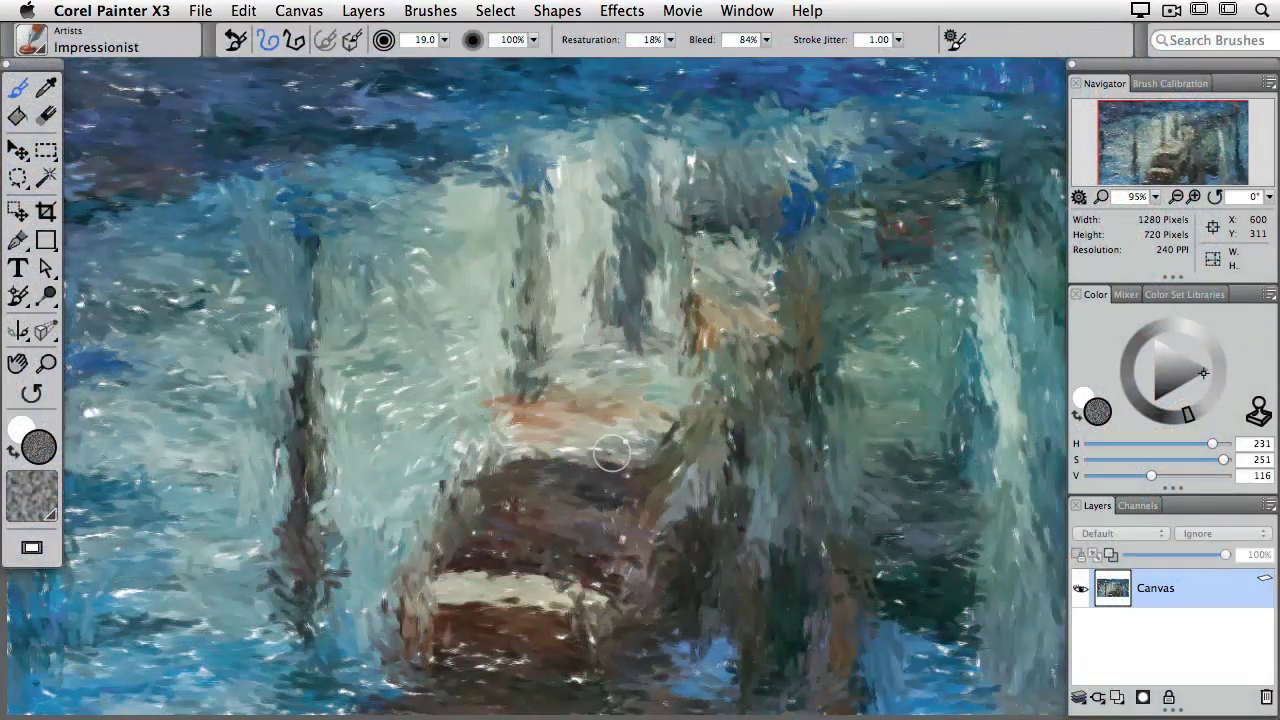
mouse_move(612, 454)
mouse_down()
mouse_move(606, 488)
mouse_move(660, 463)
mouse_up()
drag(560, 626, 547, 651)
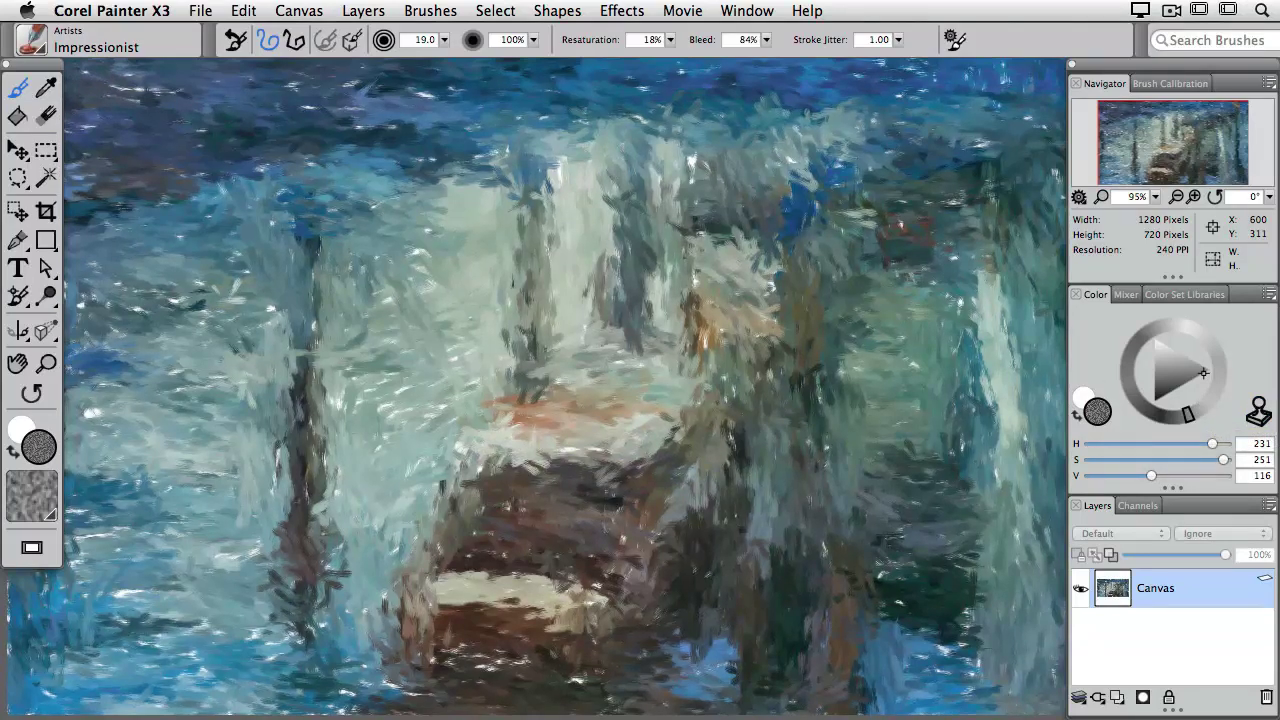
drag(440, 602, 536, 602)
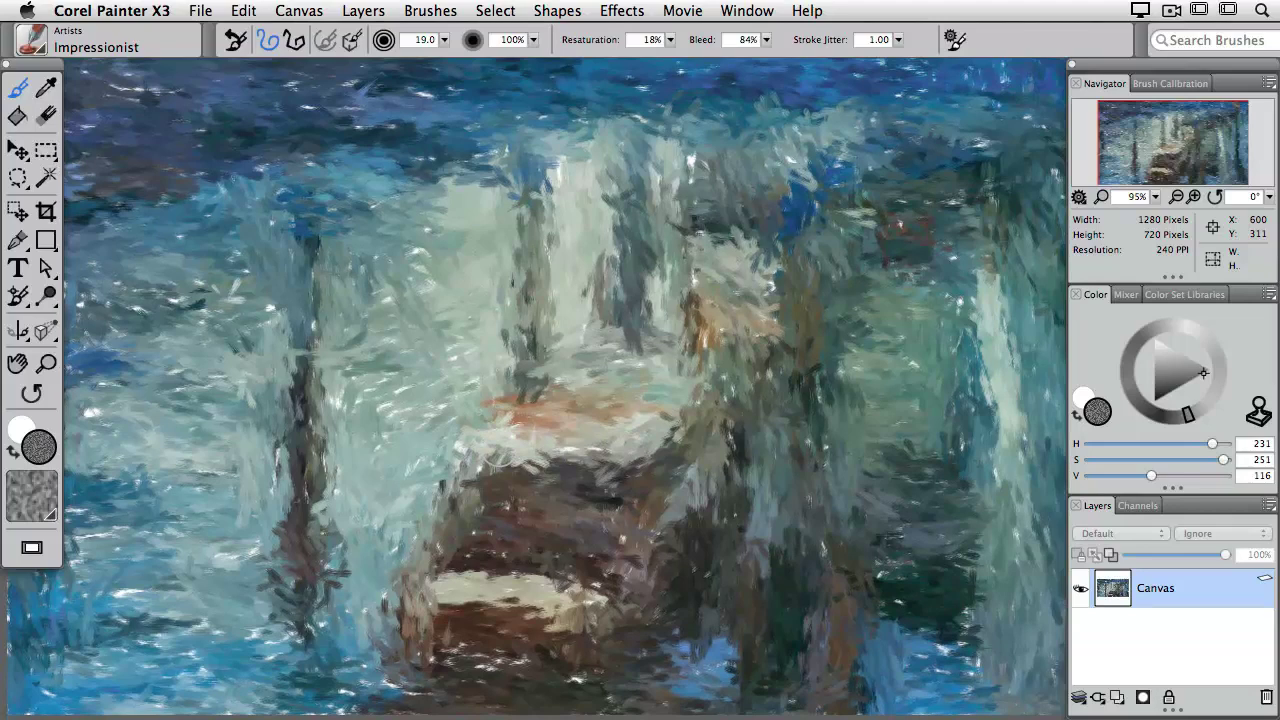
- Show the Underpainting panel's Restoration options
click(747, 10)
click(930, 330)
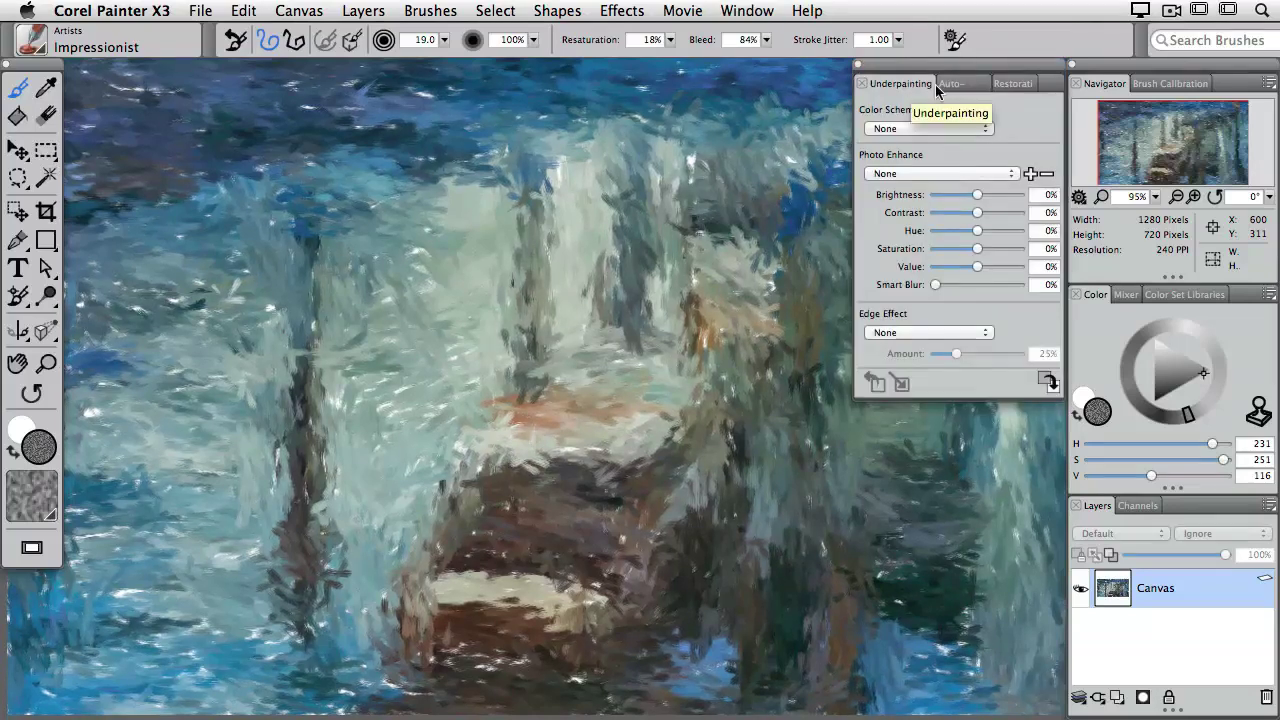
click(1013, 85)
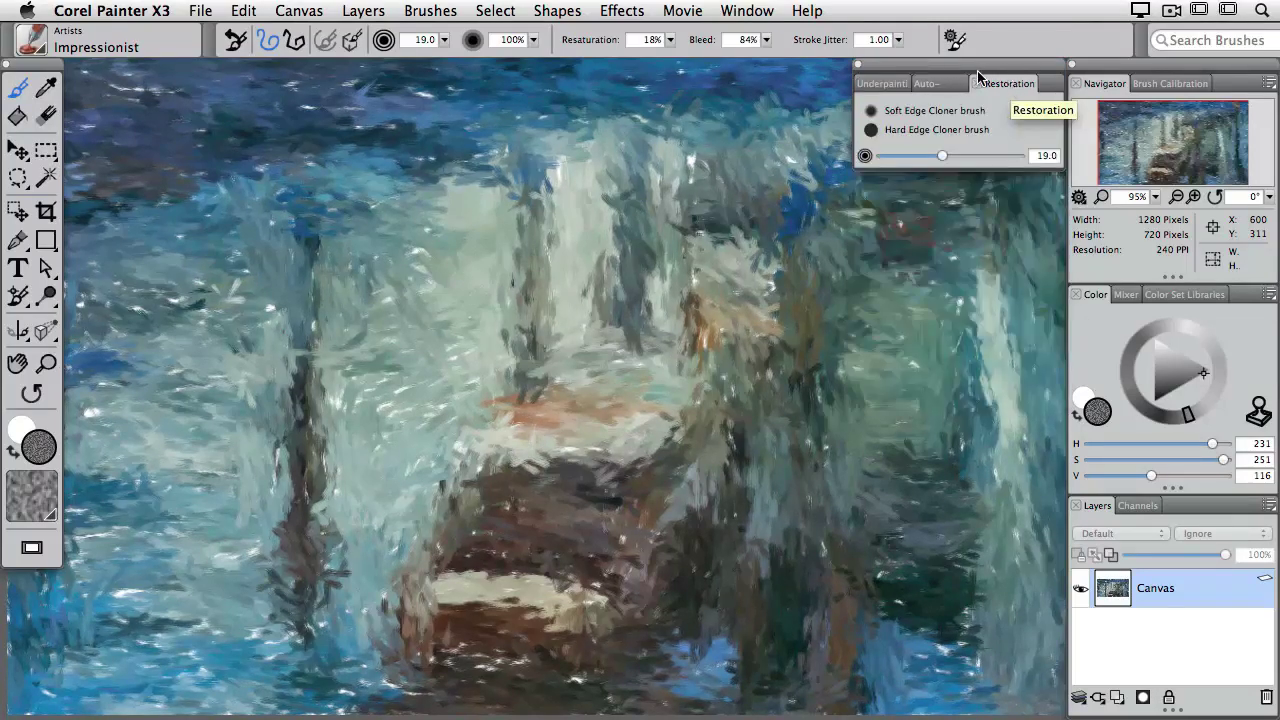
- Choose the Soft Edge Cloner and restore photo detail on the boat's roof and windows
click(868, 128)
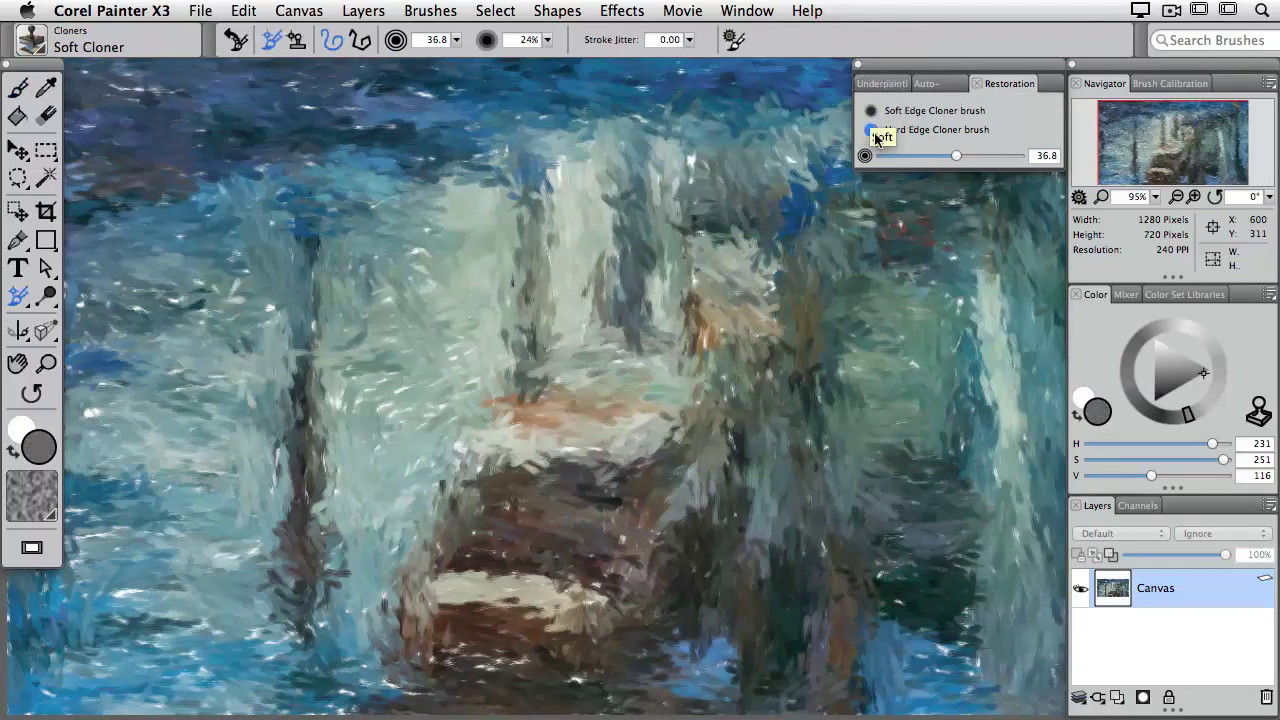
mouse_move(678, 405)
mouse_down()
mouse_move(643, 434)
mouse_move(628, 484)
mouse_move(520, 490)
mouse_move(539, 538)
mouse_move(485, 531)
mouse_move(511, 509)
mouse_move(537, 396)
mouse_move(732, 380)
mouse_move(713, 383)
mouse_move(663, 333)
mouse_move(664, 319)
mouse_move(718, 347)
mouse_move(709, 219)
mouse_move(841, 347)
mouse_move(804, 275)
mouse_move(810, 368)
mouse_move(831, 389)
mouse_move(860, 356)
mouse_move(838, 516)
mouse_move(823, 523)
mouse_move(825, 495)
mouse_move(840, 505)
mouse_move(765, 588)
mouse_move(766, 500)
mouse_move(733, 299)
mouse_move(814, 382)
mouse_move(820, 276)
mouse_move(638, 506)
mouse_move(572, 506)
mouse_move(500, 453)
mouse_move(515, 434)
mouse_move(517, 592)
mouse_move(585, 601)
mouse_move(710, 488)
mouse_move(760, 489)
mouse_move(649, 610)
mouse_move(537, 628)
mouse_move(442, 506)
mouse_move(448, 597)
mouse_move(630, 643)
mouse_move(847, 606)
mouse_move(824, 258)
mouse_move(869, 257)
mouse_move(816, 170)
mouse_move(786, 275)
mouse_move(703, 309)
mouse_move(882, 249)
mouse_move(937, 299)
mouse_move(720, 205)
mouse_move(752, 209)
mouse_move(595, 227)
mouse_move(628, 181)
mouse_move(649, 321)
mouse_move(495, 170)
mouse_move(281, 332)
mouse_move(317, 404)
mouse_move(280, 367)
mouse_move(290, 423)
mouse_move(99, 363)
mouse_move(92, 421)
mouse_move(88, 372)
mouse_move(100, 368)
mouse_move(66, 390)
mouse_up()
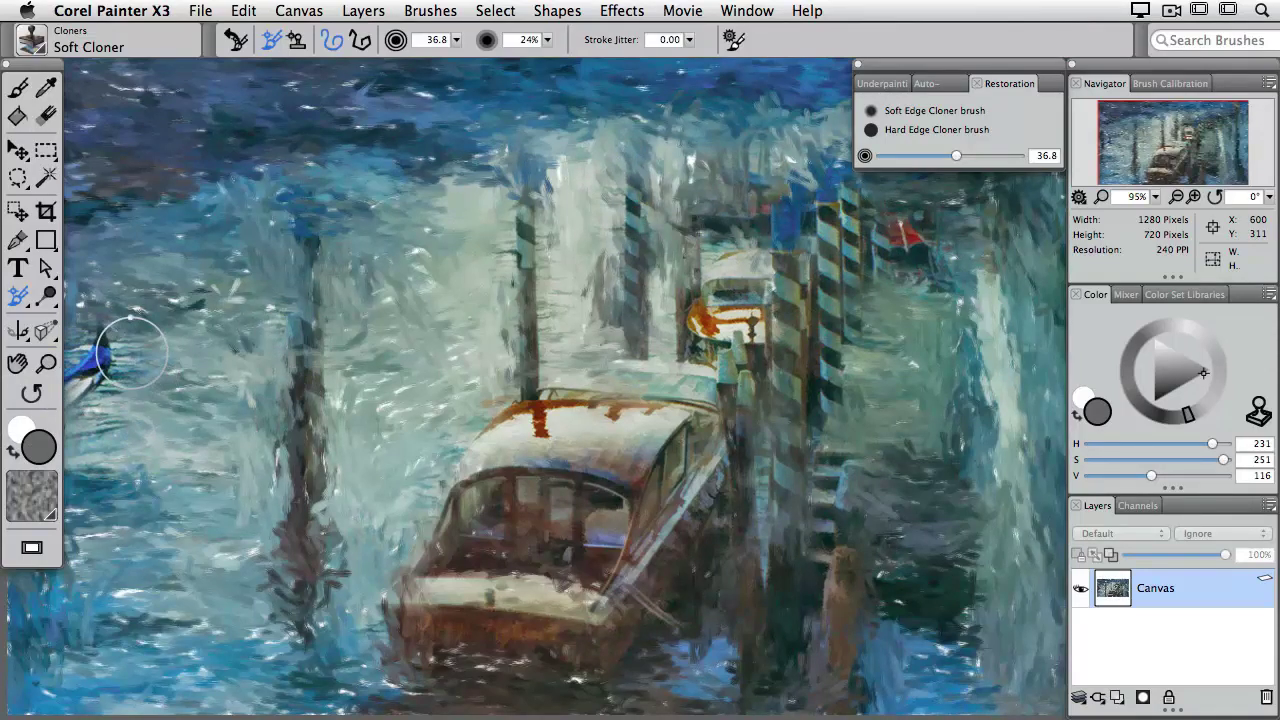
key(Tab)
- Restore detail in the gondolier, striped pillars, stern, standing figure and buildings
drag(40, 298, 30, 260)
mouse_move(966, 240)
mouse_down()
mouse_move(946, 466)
mouse_move(897, 520)
mouse_move(948, 537)
mouse_up()
mouse_move(1014, 229)
mouse_down()
mouse_move(910, 192)
mouse_move(991, 214)
mouse_move(766, 191)
mouse_move(717, 165)
mouse_move(753, 135)
mouse_move(700, 162)
mouse_move(611, 324)
mouse_move(600, 371)
mouse_move(716, 377)
mouse_up()
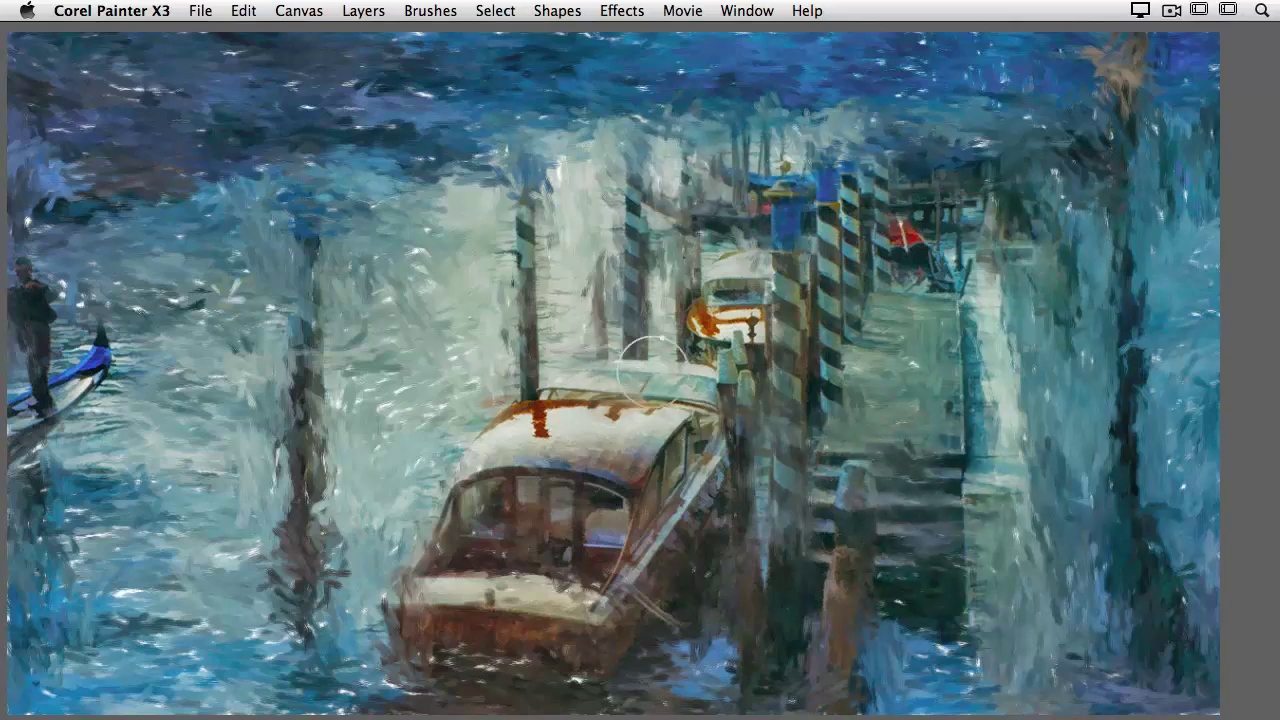
mouse_move(516, 662)
mouse_down()
mouse_move(409, 623)
mouse_move(574, 457)
mouse_move(783, 417)
mouse_move(635, 395)
mouse_up()
mouse_move(1034, 294)
mouse_down()
mouse_move(921, 124)
mouse_move(1009, 93)
mouse_move(880, 51)
mouse_up()
mouse_move(608, 52)
mouse_down()
mouse_move(634, 76)
mouse_move(450, 90)
mouse_move(303, 135)
mouse_move(201, 123)
mouse_move(246, 90)
mouse_move(448, 78)
mouse_move(53, 200)
mouse_move(337, 130)
mouse_move(785, 53)
mouse_move(399, 80)
mouse_move(116, 124)
mouse_move(154, 220)
mouse_move(194, 143)
mouse_move(121, 102)
mouse_move(49, 219)
mouse_move(261, 129)
mouse_move(440, 135)
mouse_move(996, 71)
mouse_move(925, 75)
mouse_move(1177, 89)
mouse_move(1171, 70)
mouse_move(990, 86)
mouse_move(895, 75)
mouse_move(817, 111)
mouse_move(863, 126)
mouse_up()
mouse_move(658, 298)
mouse_down()
mouse_move(409, 629)
mouse_move(1134, 551)
mouse_up()
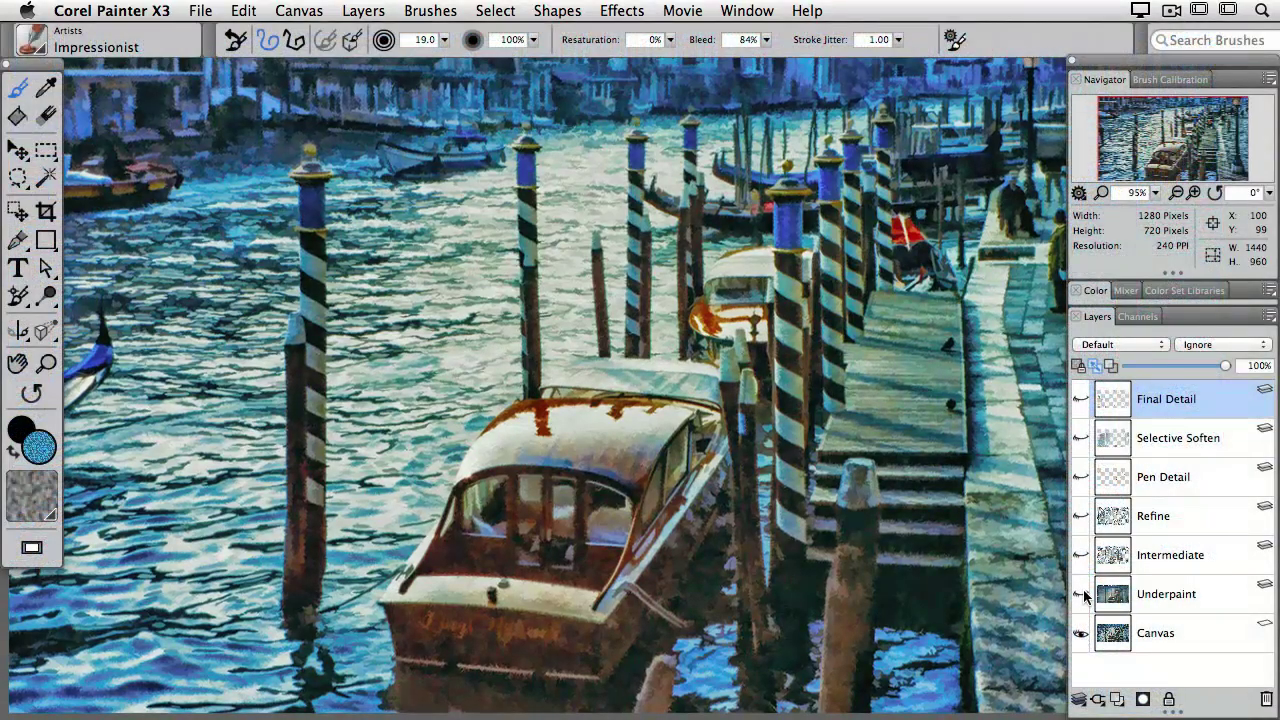
- Turn on Underpaint, Intermediate, Refine, Selective Soften and Final Detail layers, then hide palettes
click(1080, 594)
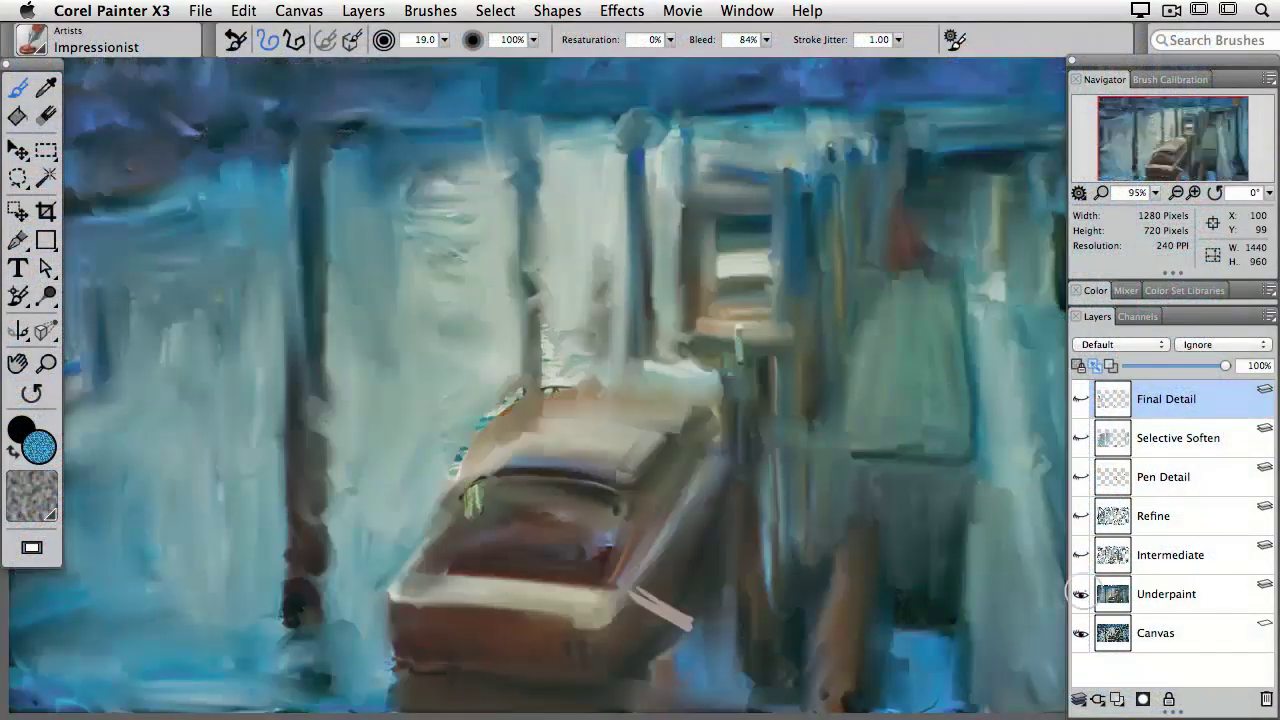
click(1081, 556)
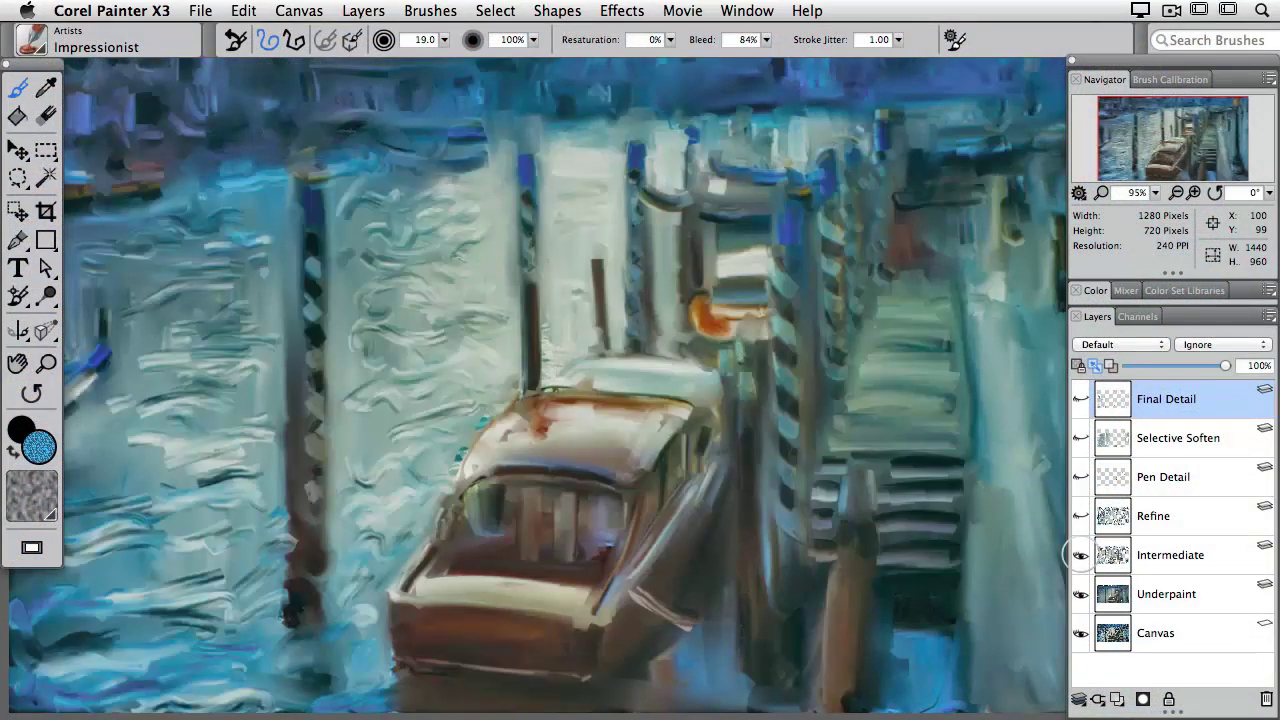
click(1080, 516)
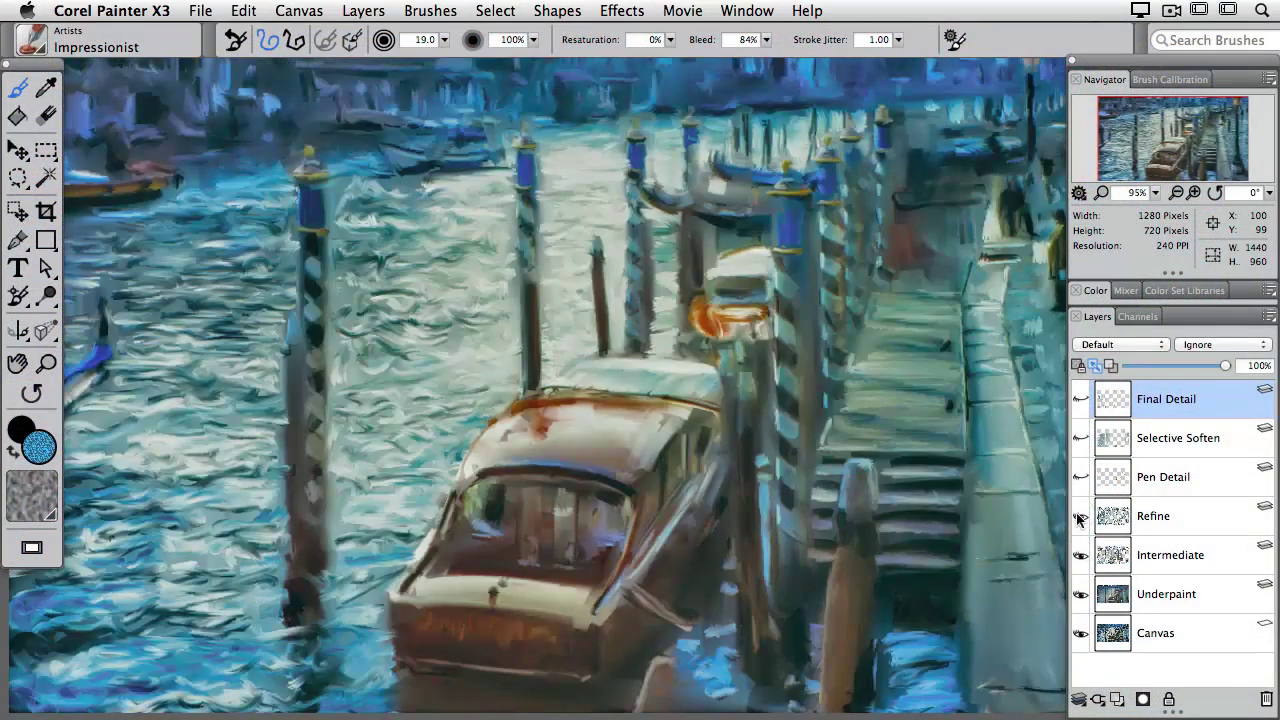
click(1080, 438)
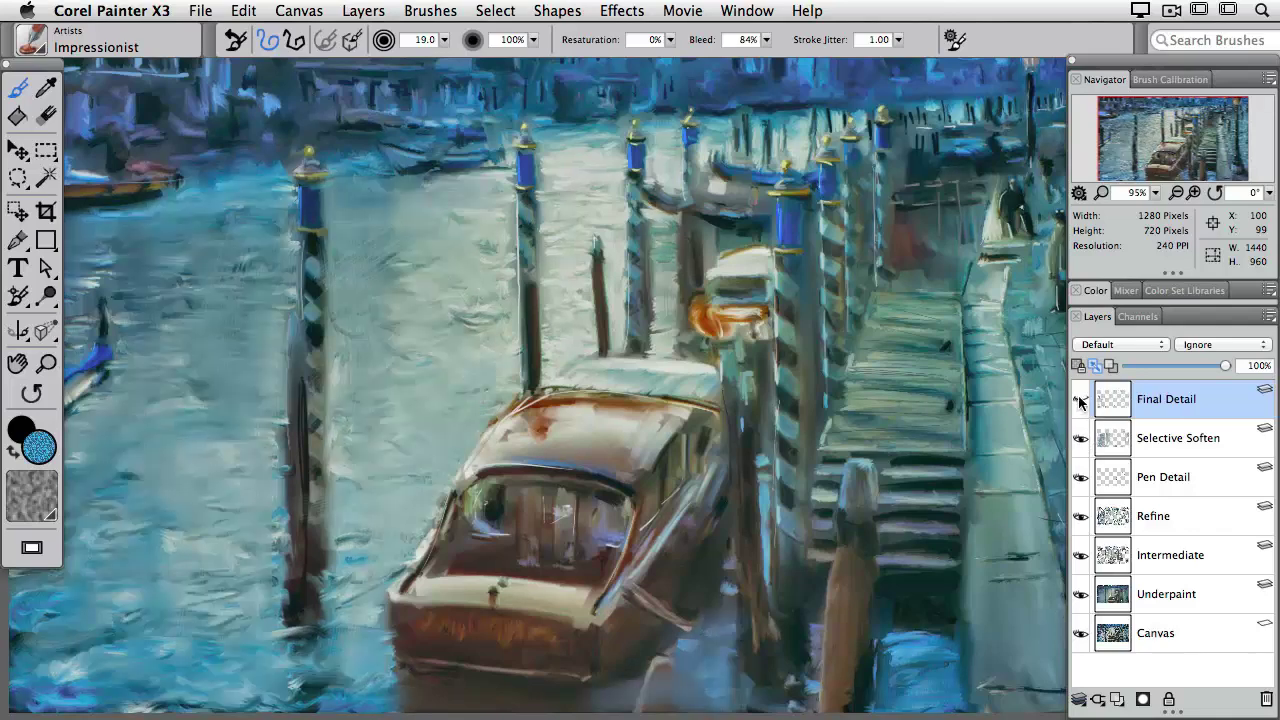
click(1080, 399)
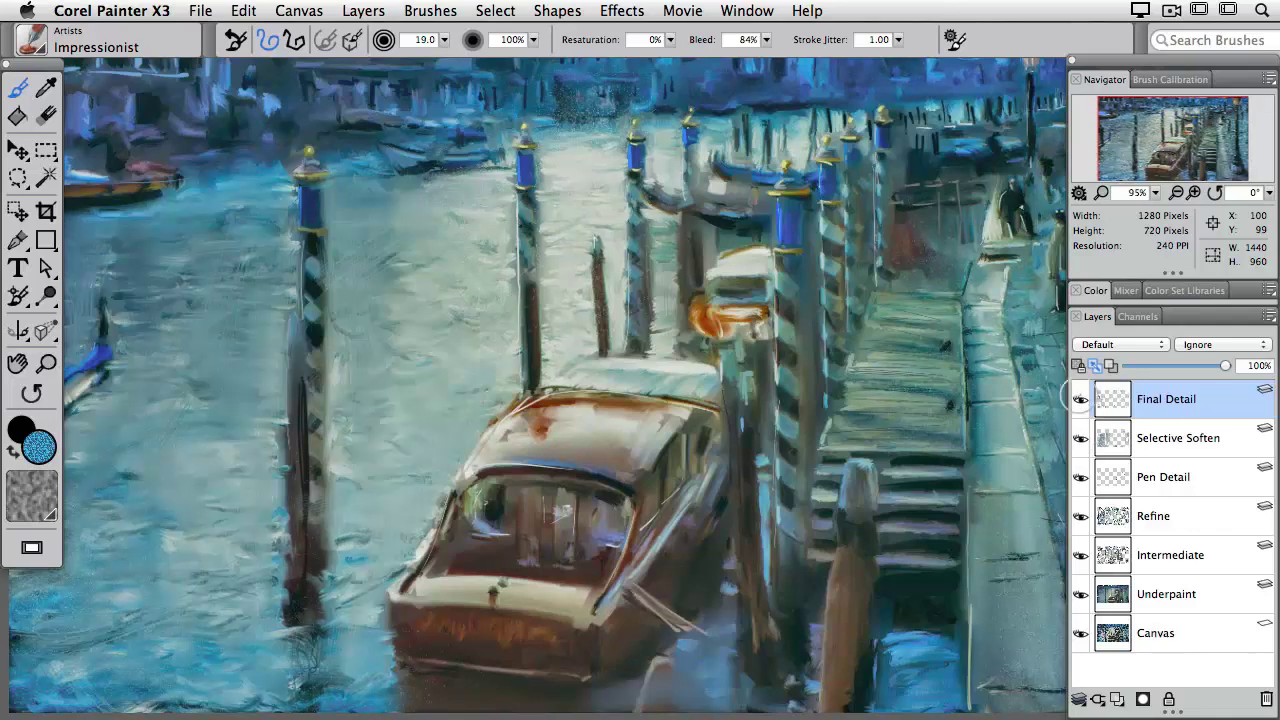
key(Tab)
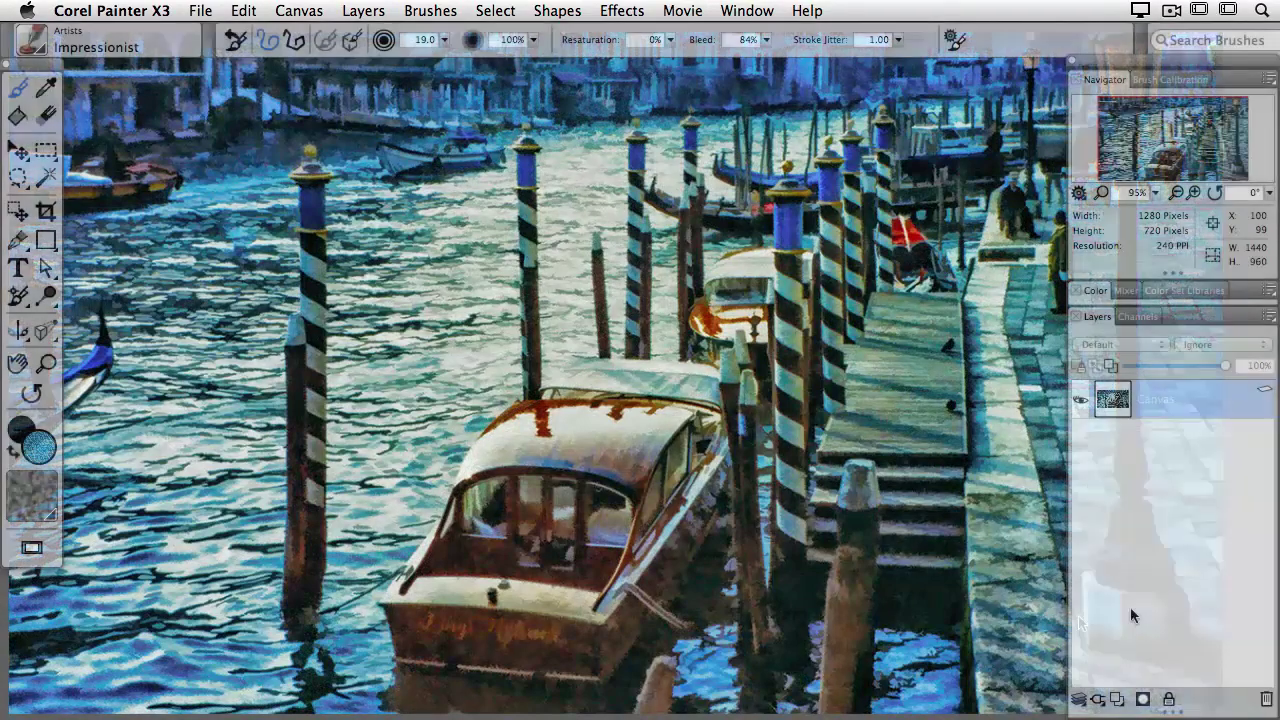
- Add a layer that picks up underlying colour and select the Acrylics Wet Brush
click(1127, 703)
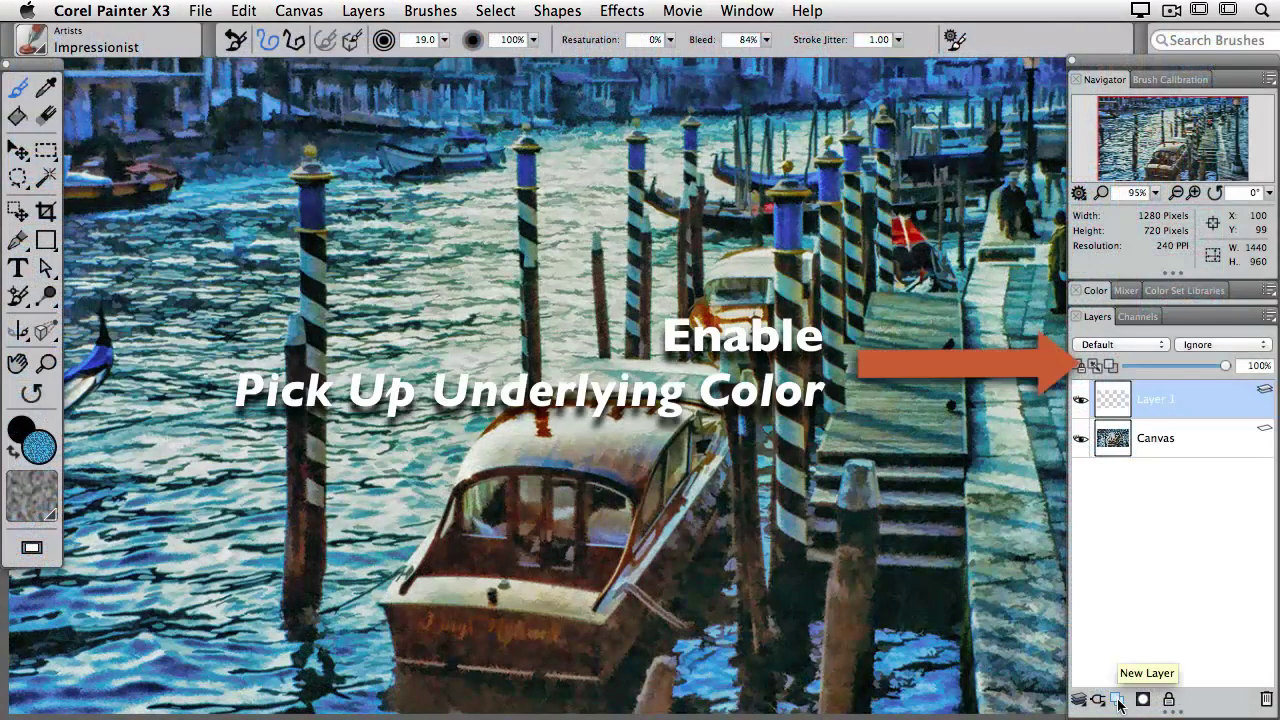
click(1094, 367)
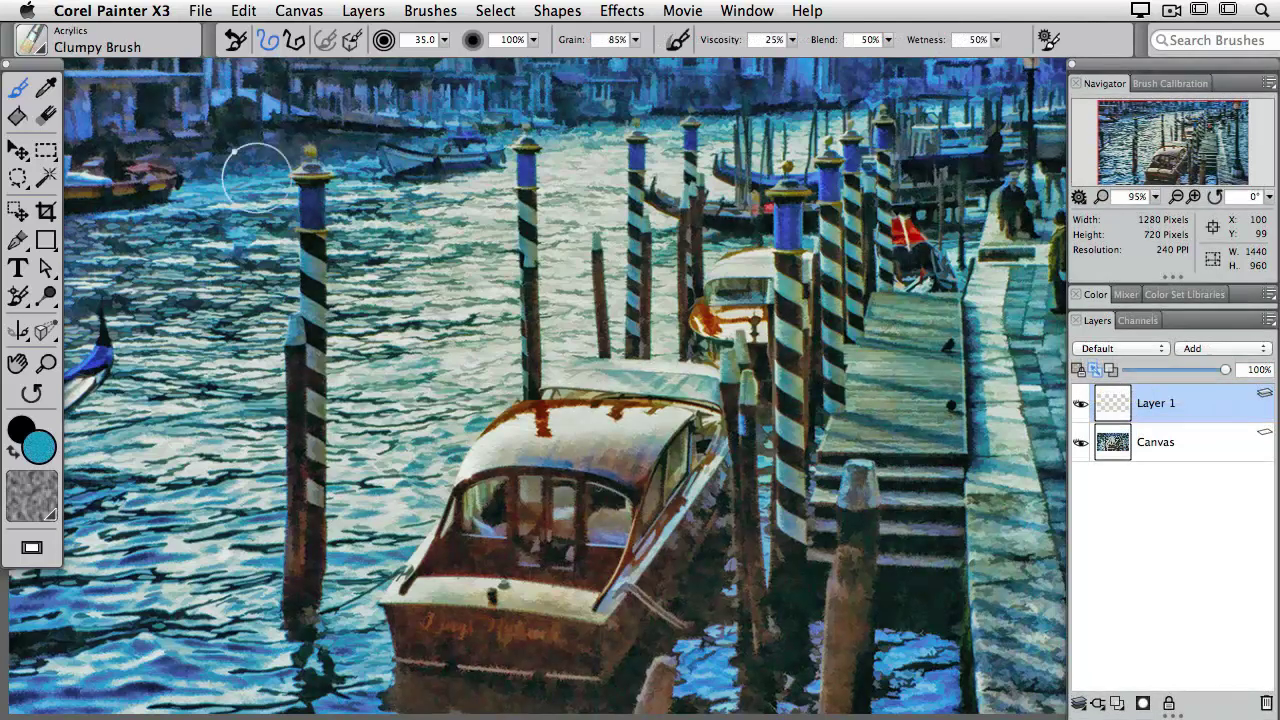
click(37, 50)
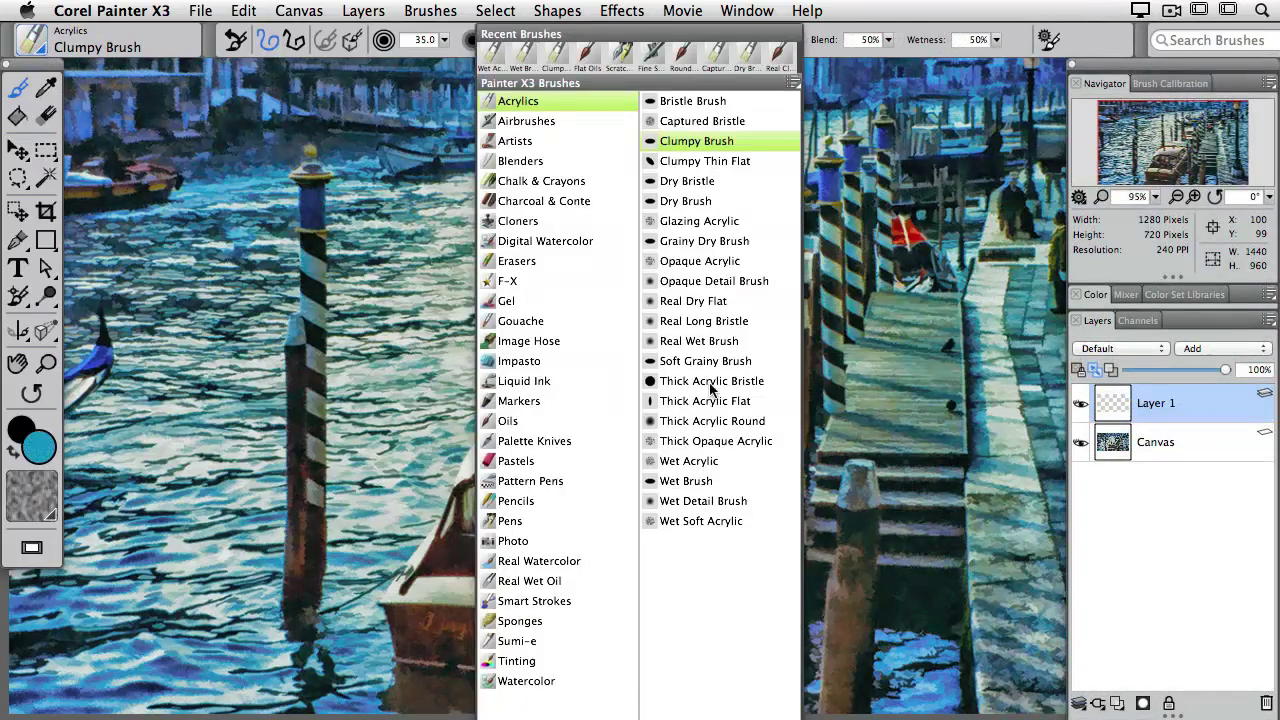
click(692, 480)
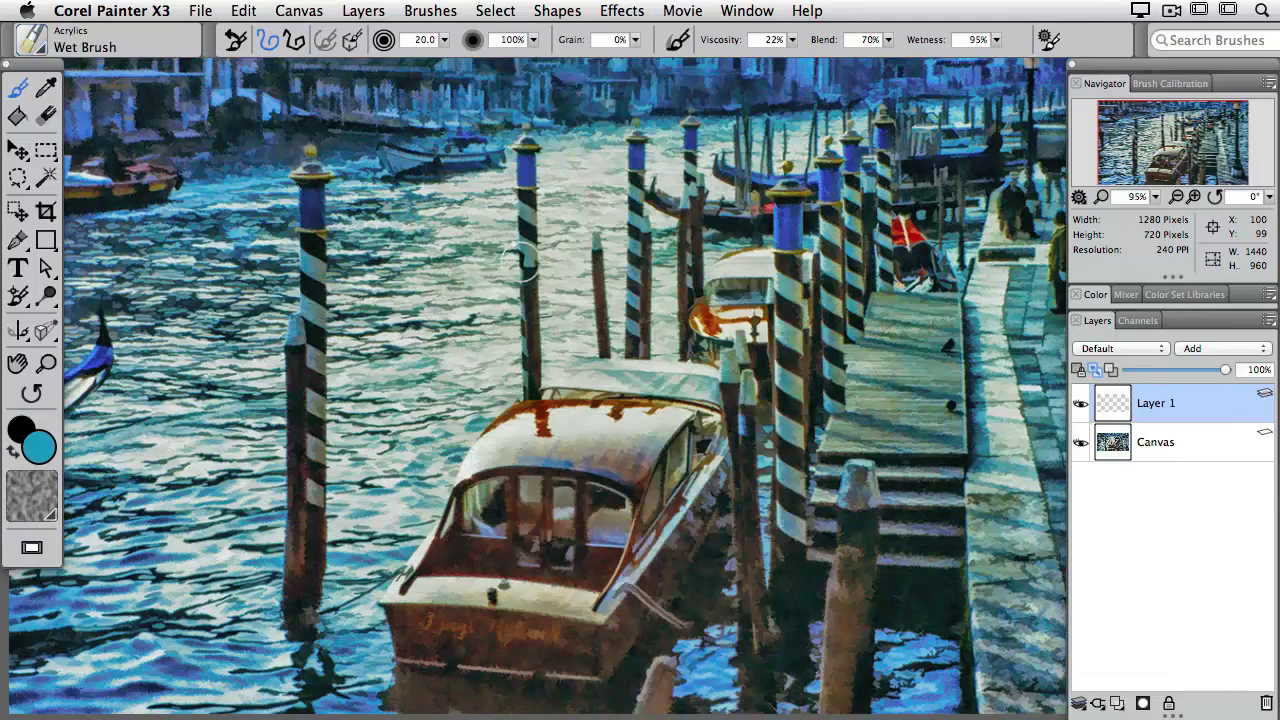
mouse_move(519, 254)
mouse_down()
mouse_move(607, 360)
mouse_move(519, 280)
mouse_move(555, 343)
mouse_move(556, 310)
mouse_up()
key(super+z)
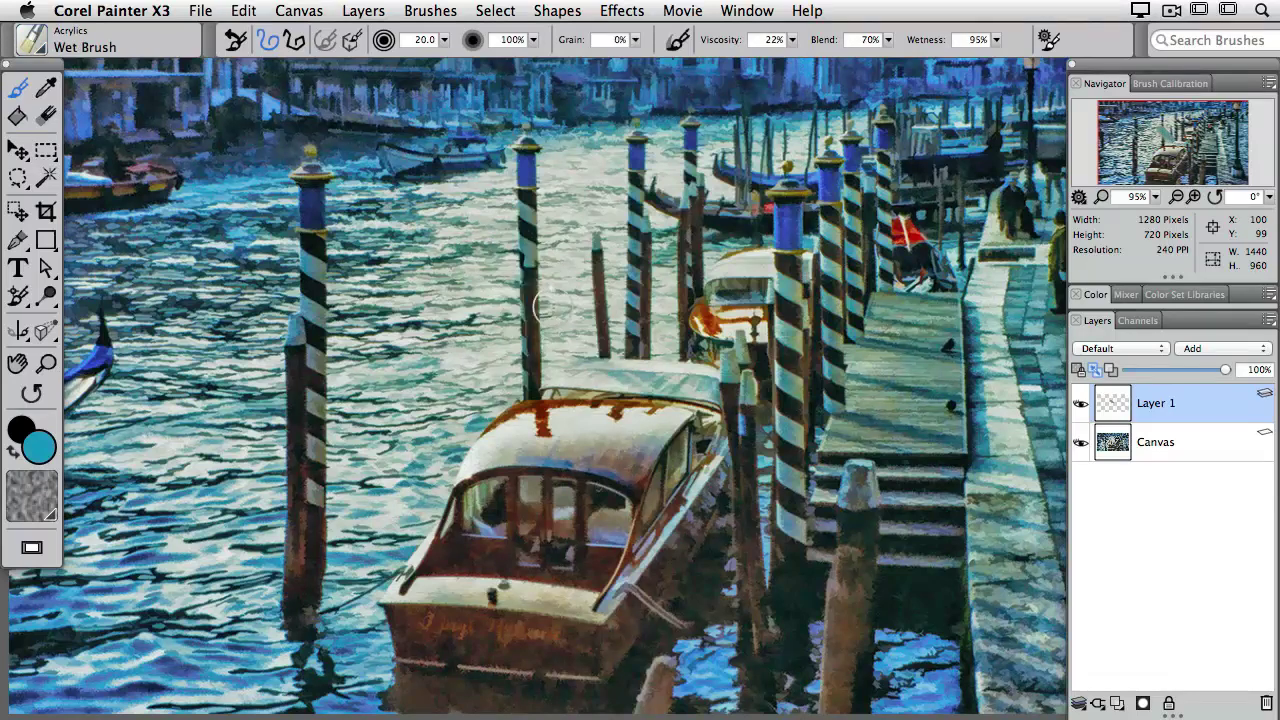
- Set the Artists' Oils Amount to 0% and blend the colours near the posts
click(1048, 42)
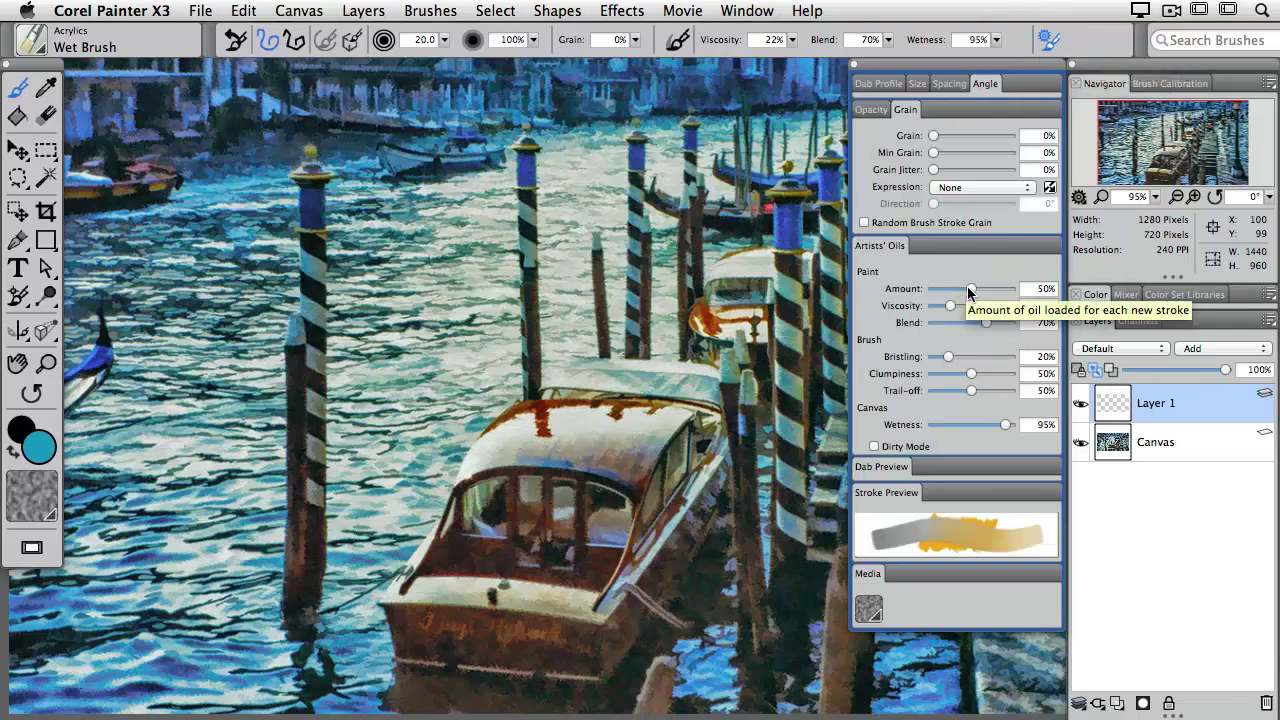
drag(948, 288, 922, 289)
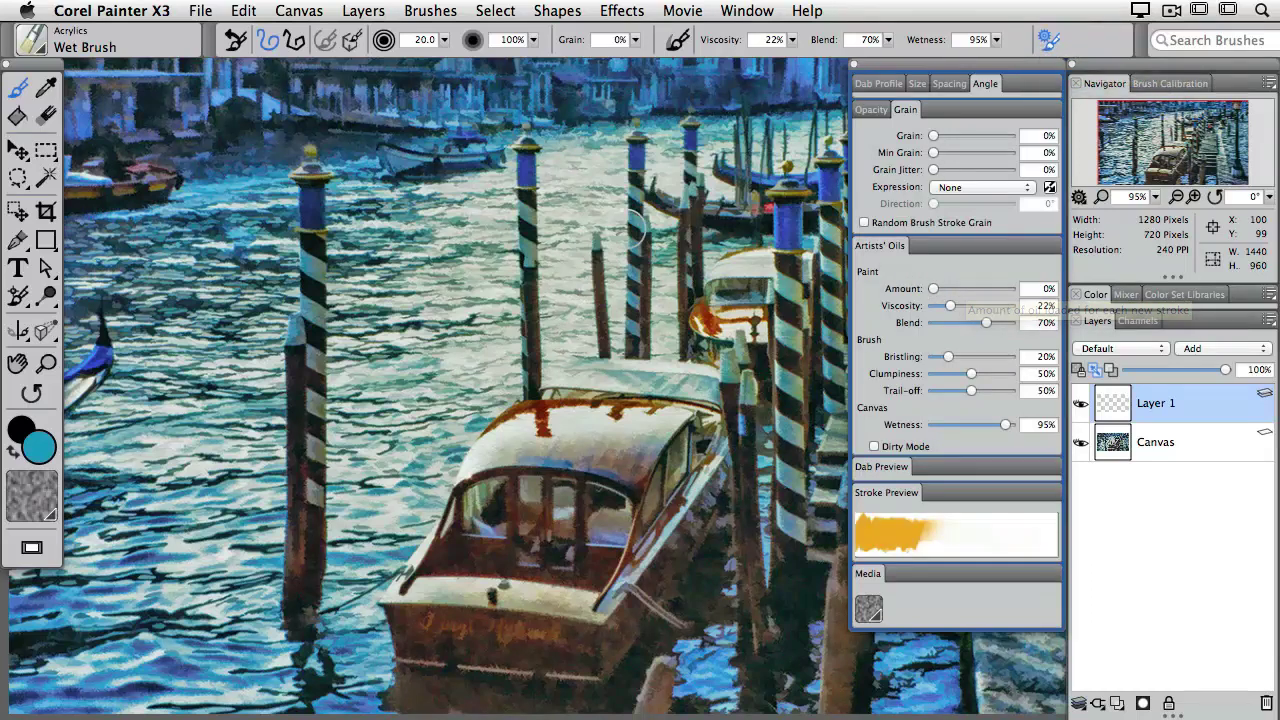
mouse_move(640, 225)
mouse_down()
mouse_move(657, 270)
mouse_move(610, 243)
mouse_move(632, 270)
mouse_up()
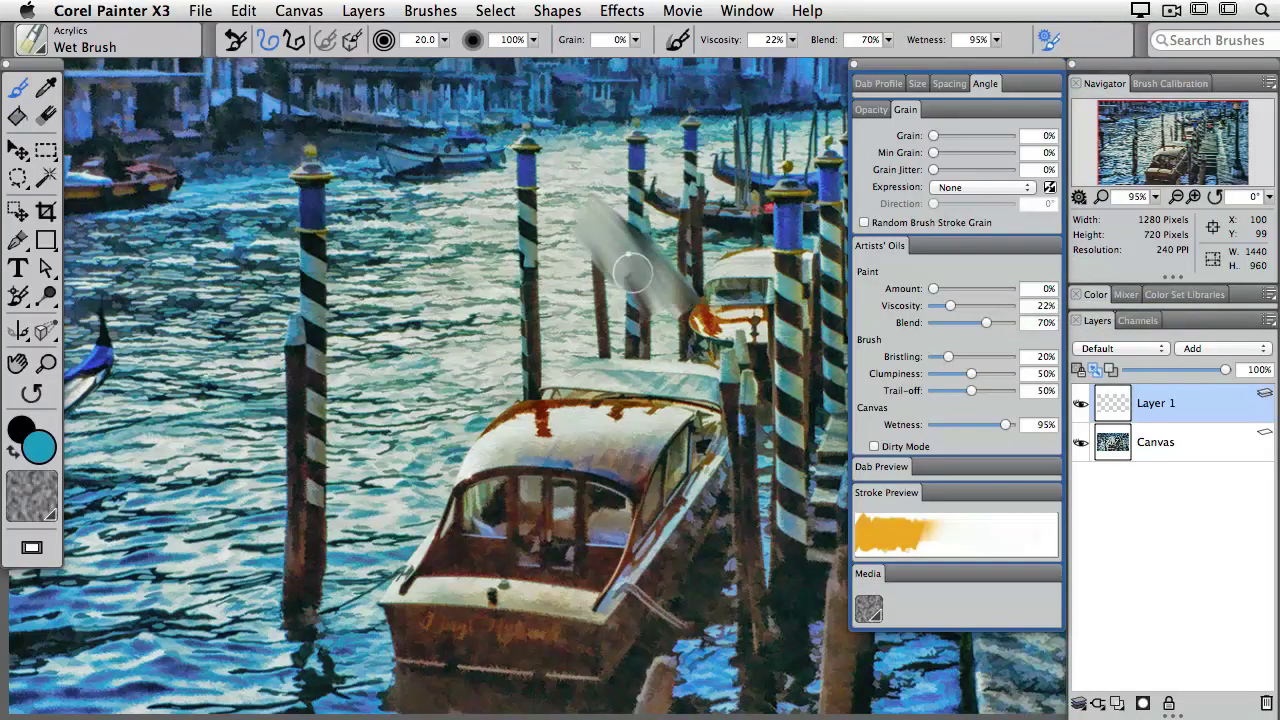
click(1048, 42)
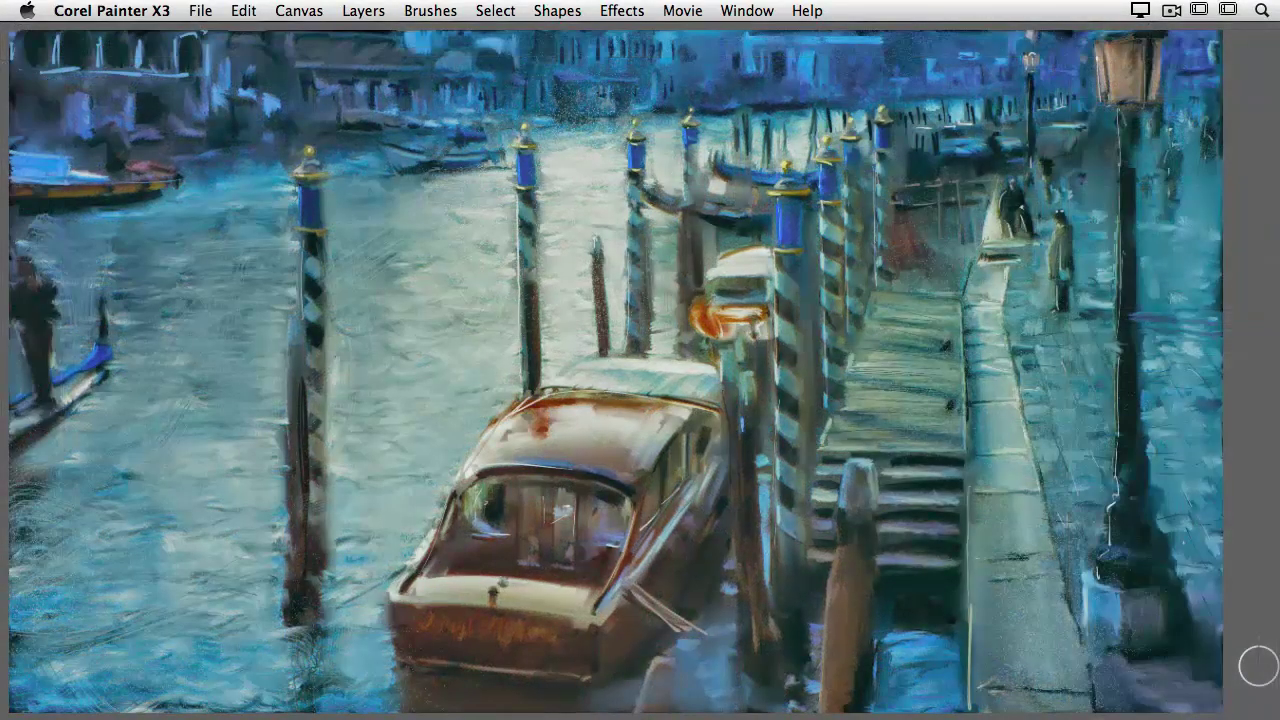